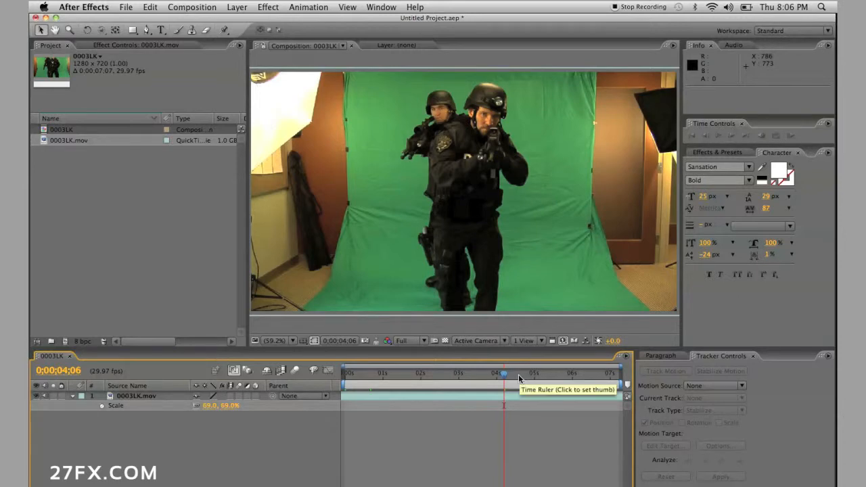
- Move the current time to the first frame of the 0003LK composition and activate the Pen tool
left_click_drag(518, 375, 319, 338)
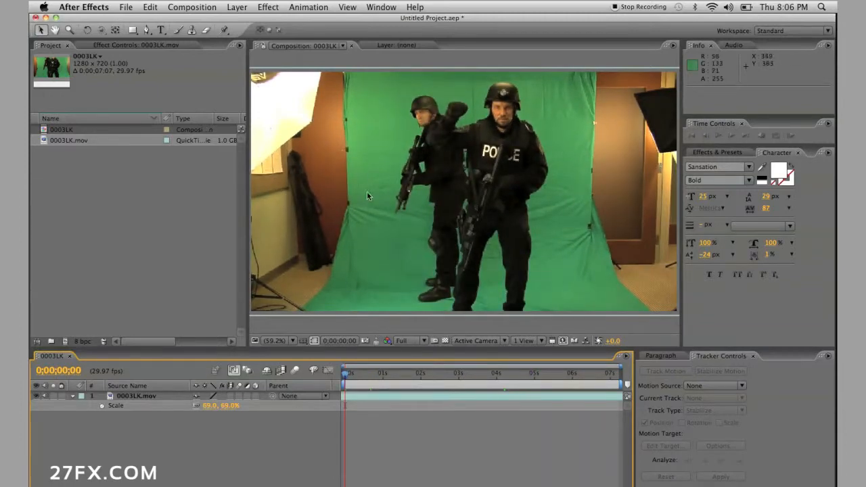
left_click(148, 31)
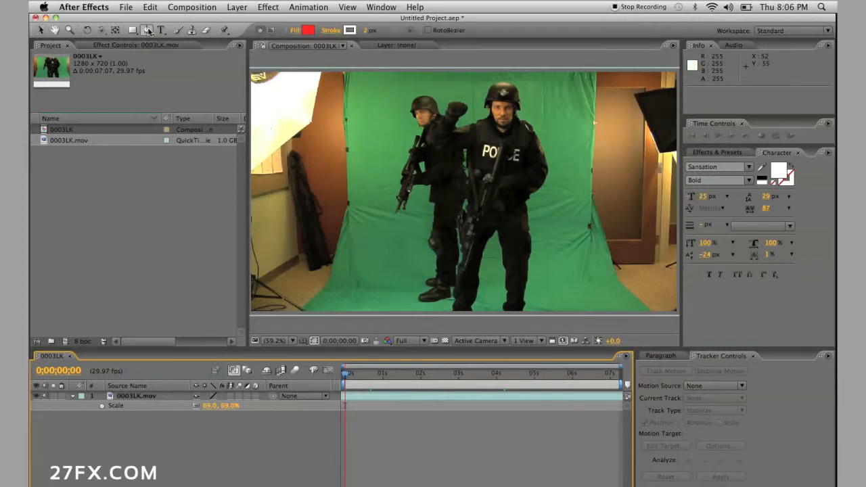
left_click(355, 71)
key("super+z")
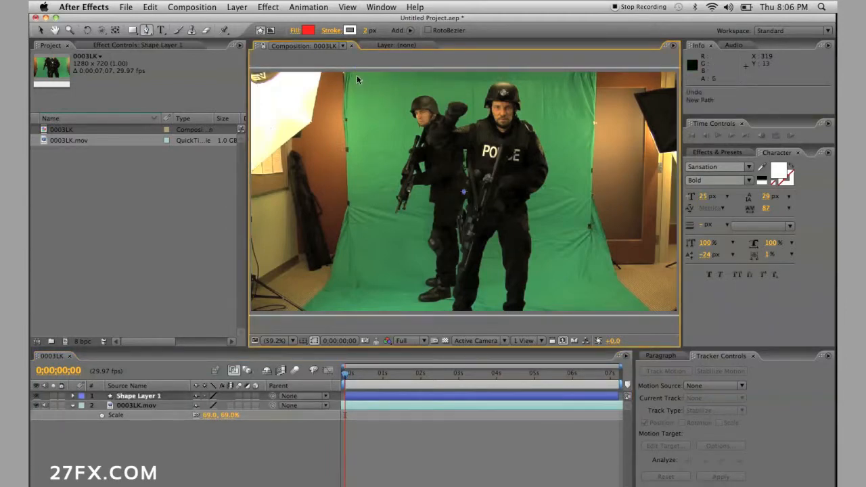
key("super+z")
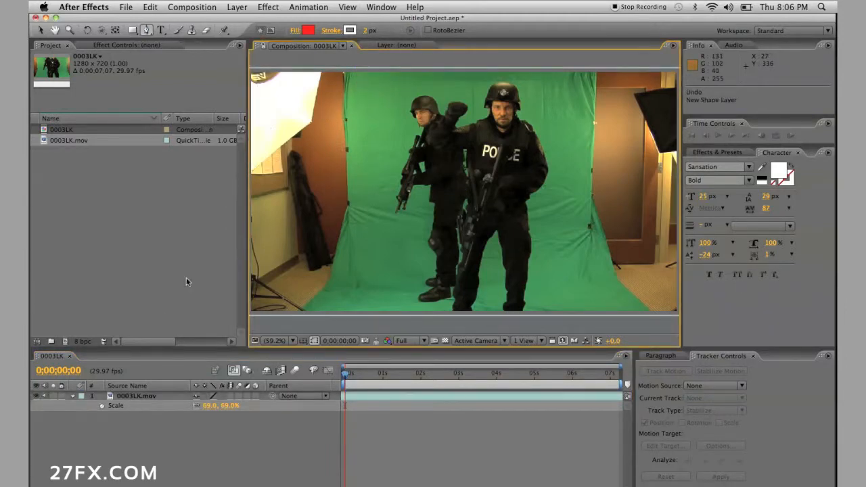
- Draw a closed garbage mask on the 0003LK.mov layer just inside the green screen's edges, extending past the frame above and below
left_click(144, 395)
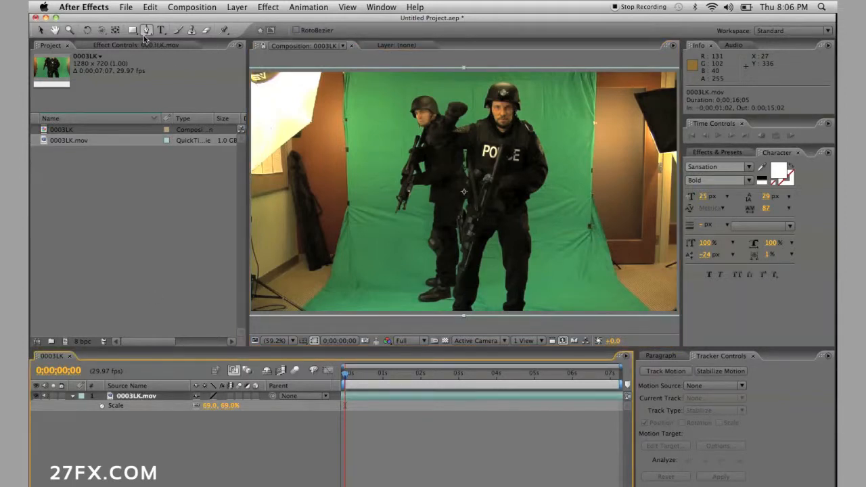
left_click(357, 67)
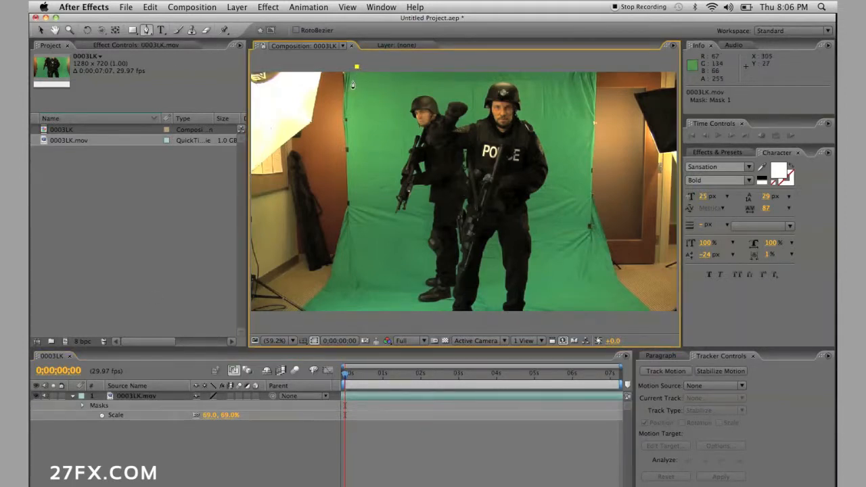
left_click(353, 99)
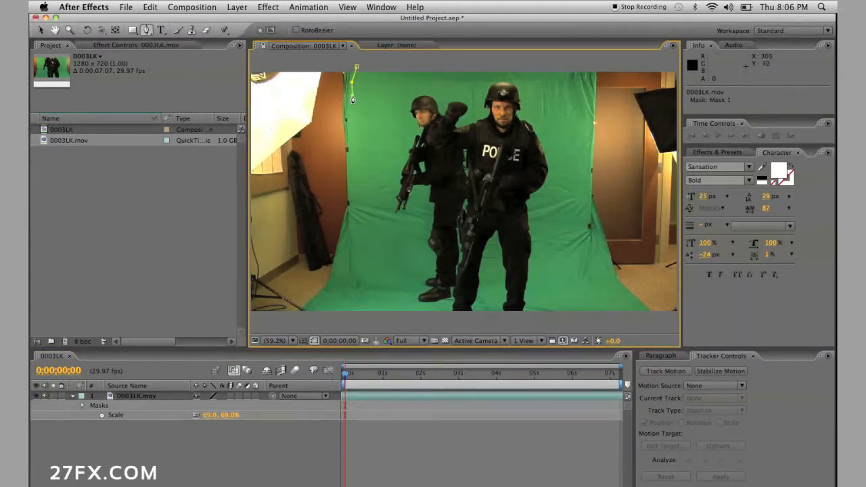
left_click(351, 134)
left_click(353, 149)
left_click(353, 181)
left_click(352, 223)
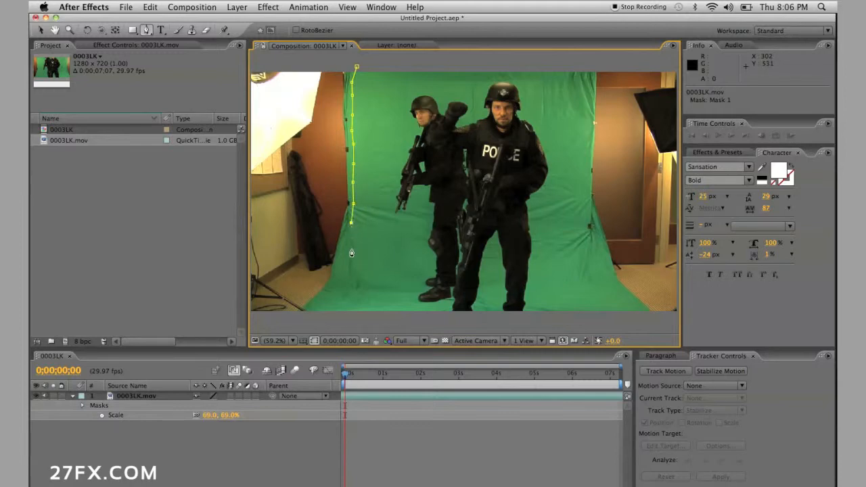
left_click(351, 270)
left_click(335, 301)
left_click(317, 312)
left_click(644, 326)
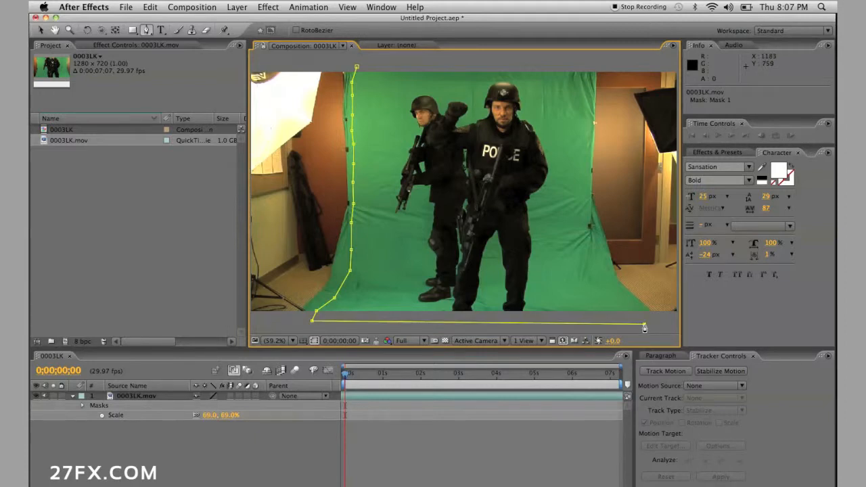
left_click(612, 294)
left_click(582, 206)
left_click(581, 135)
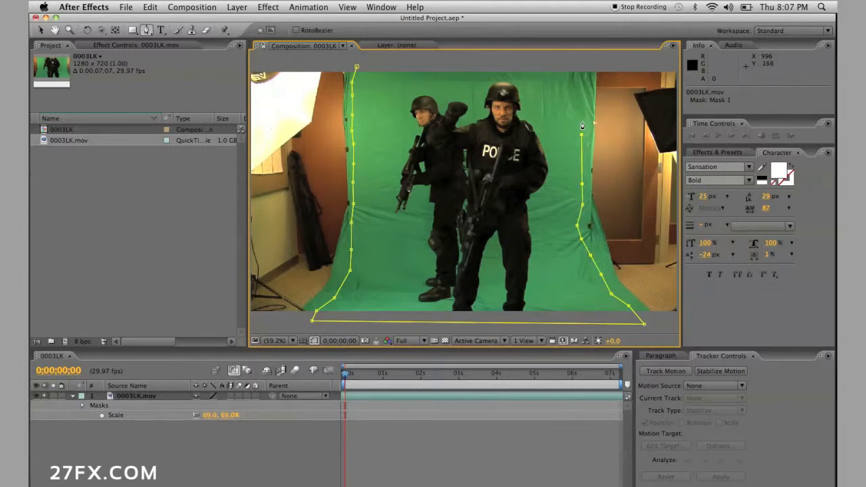
left_click(580, 95)
left_click(573, 83)
left_click(560, 63)
left_click(357, 67)
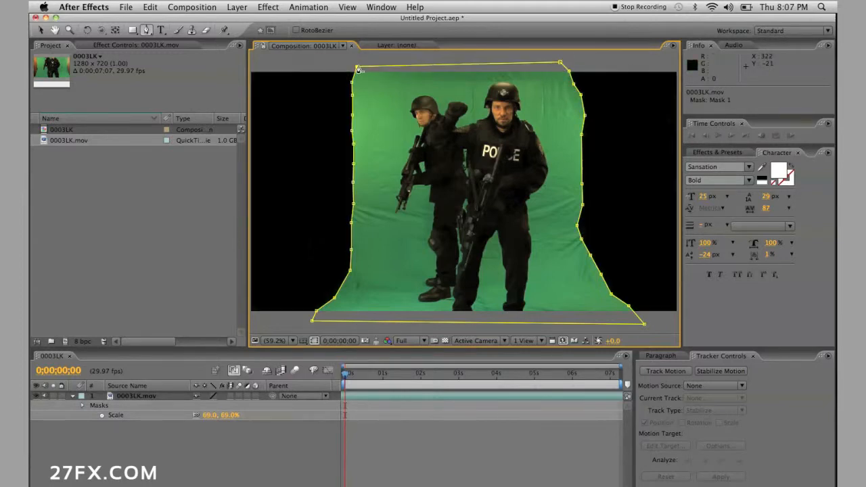
left_click(41, 29)
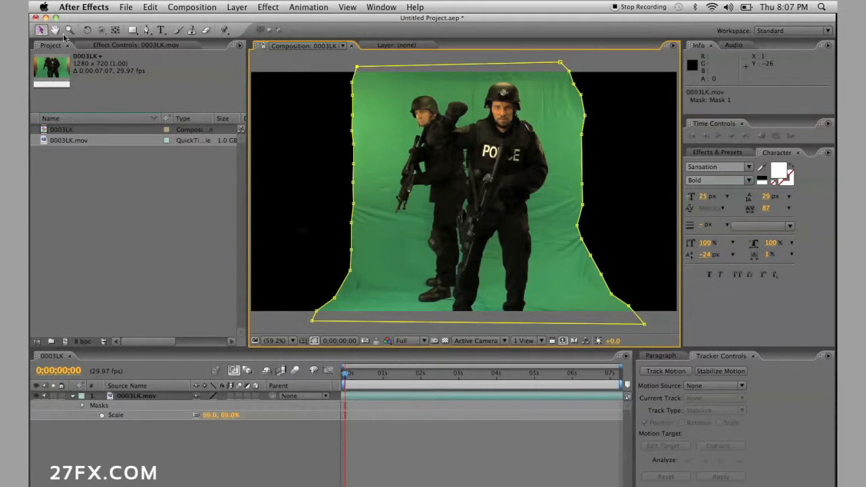
left_click(406, 432)
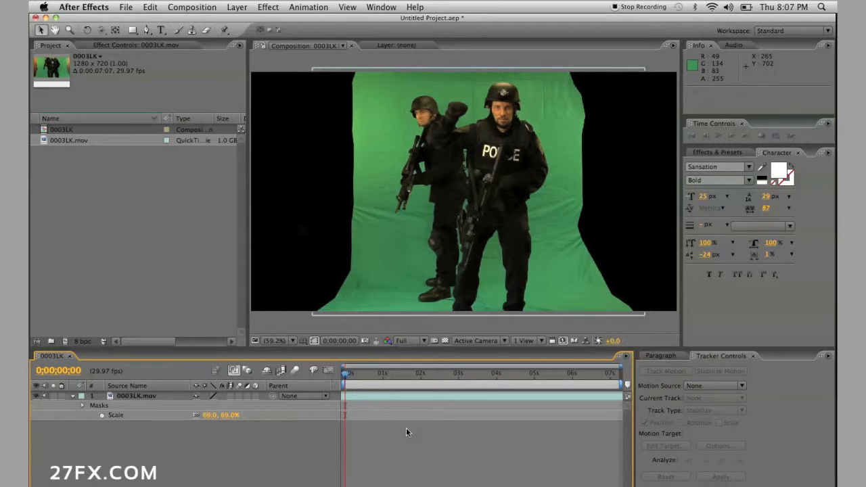
- Apply Keylight (1.2) to the 0003LK.mov layer and sample the green backdrop beside the front officer as the Screen Colour
left_click(137, 397)
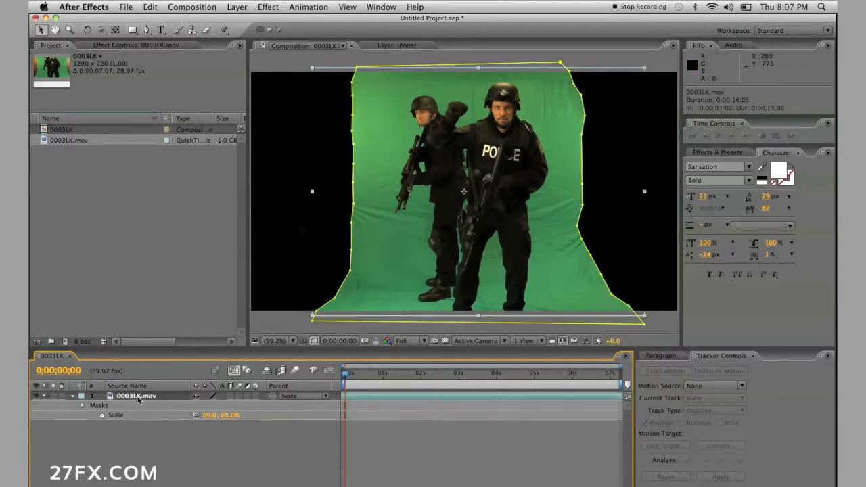
left_click(270, 8)
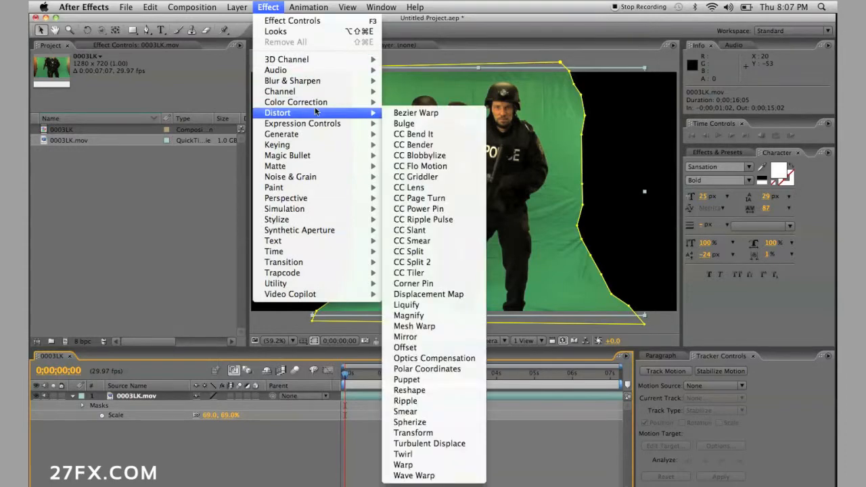
mouse_move(318, 148)
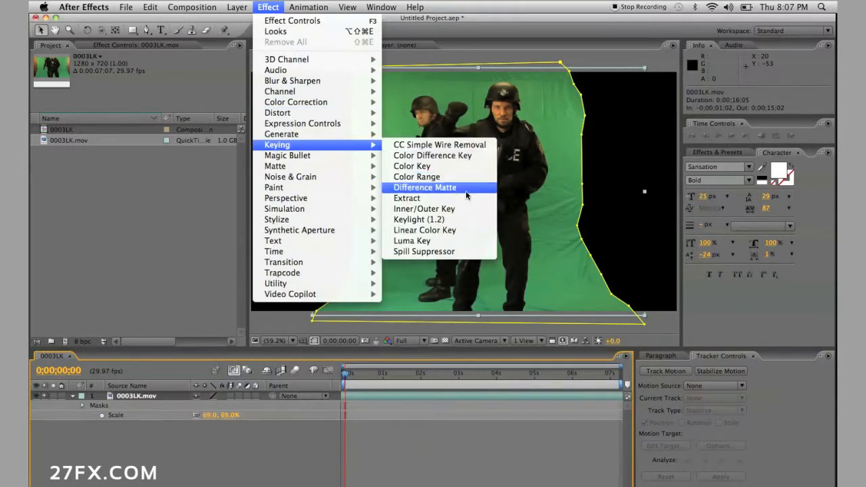
left_click(458, 219)
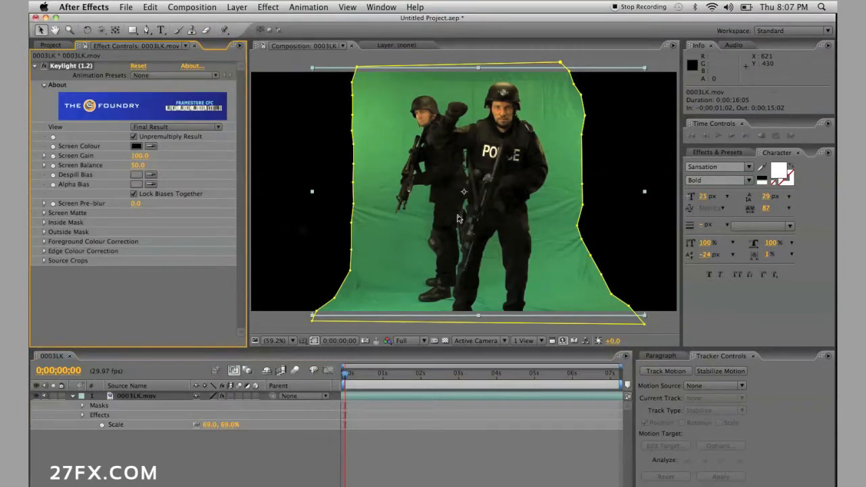
left_click(156, 145)
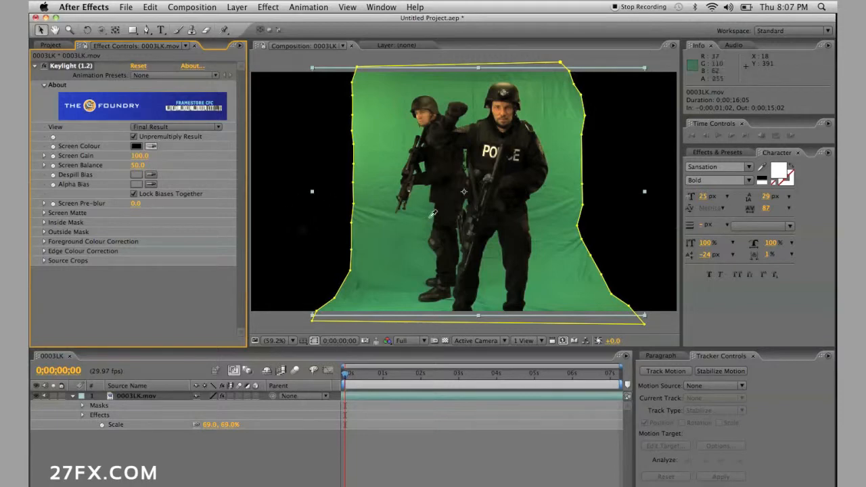
left_click(529, 204)
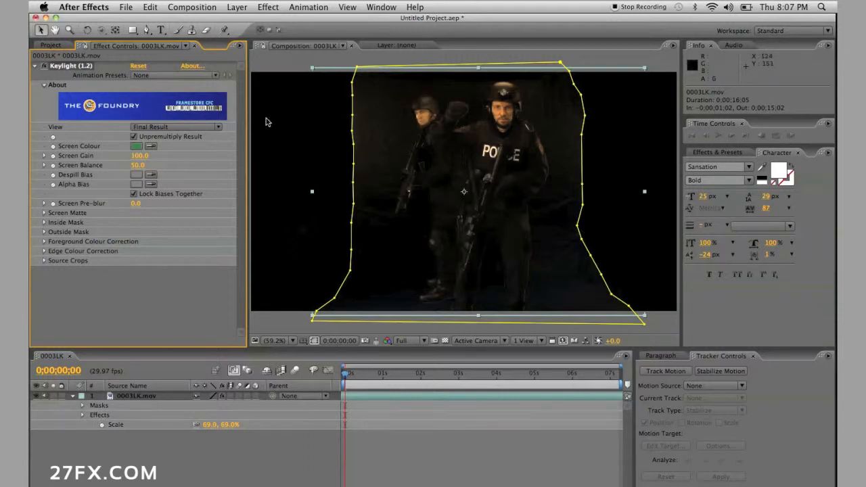
- In Keylight's Screen Matte view, set Clip Black to 17 and Clip White to 71, checking the matte up to 0;00;05;22
left_click(217, 128)
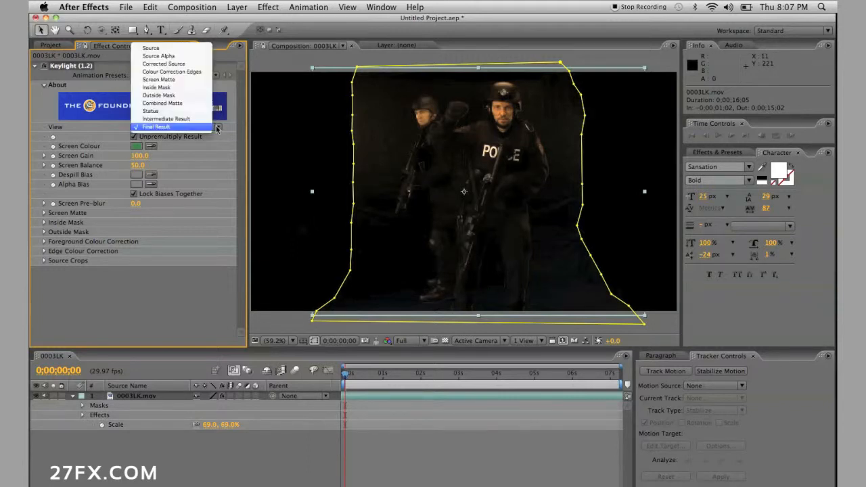
left_click(193, 80)
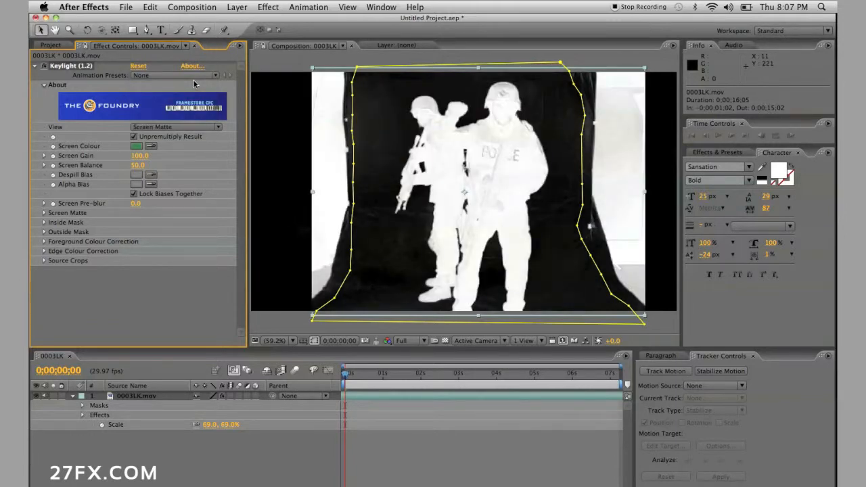
left_click(45, 213)
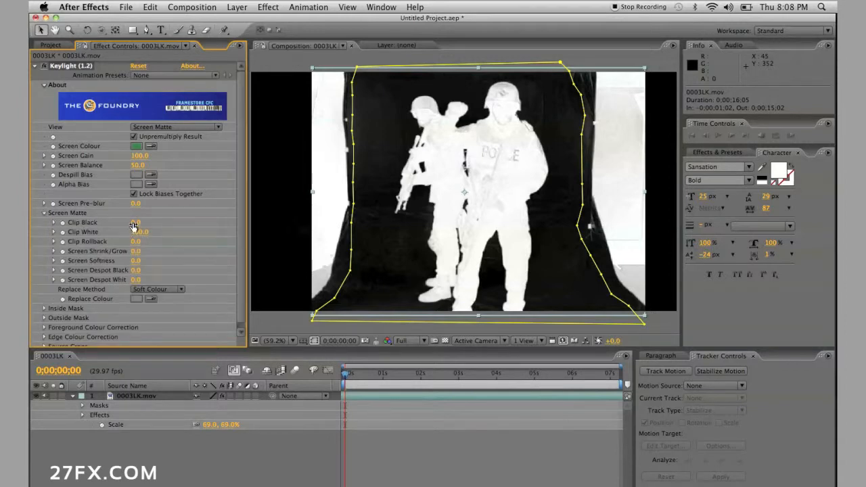
left_click_drag(135, 222, 151, 222)
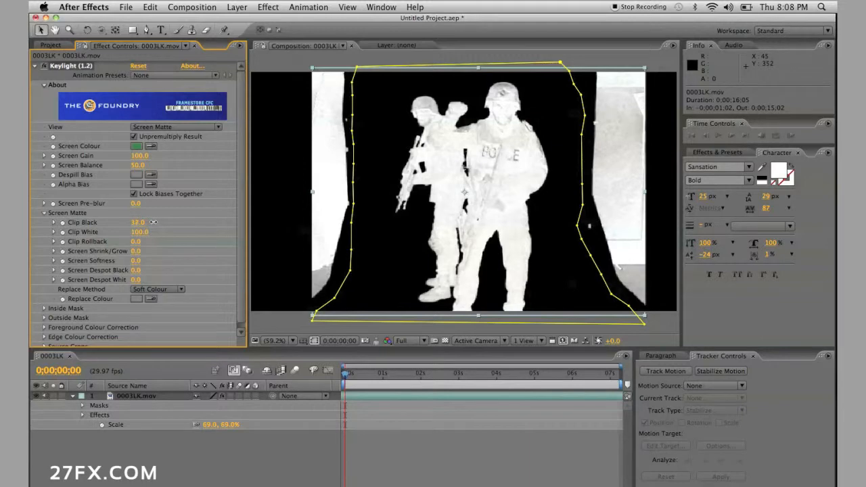
left_click_drag(155, 222, 146, 231)
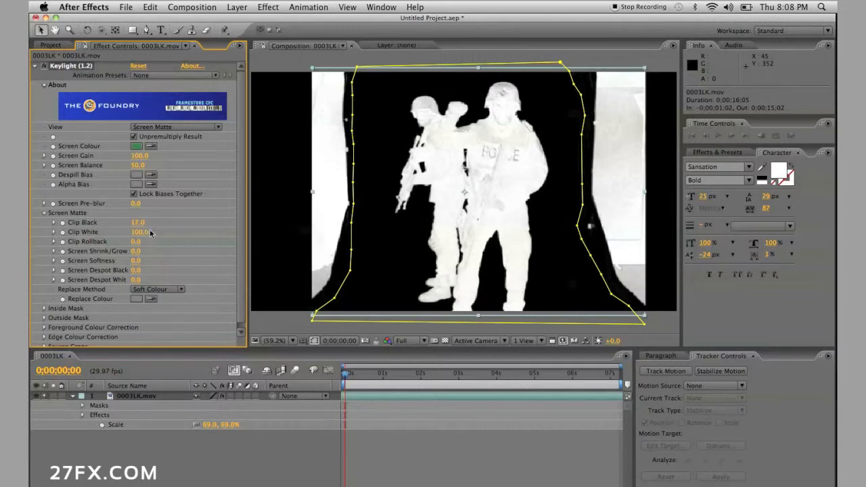
left_click_drag(137, 234, 122, 232)
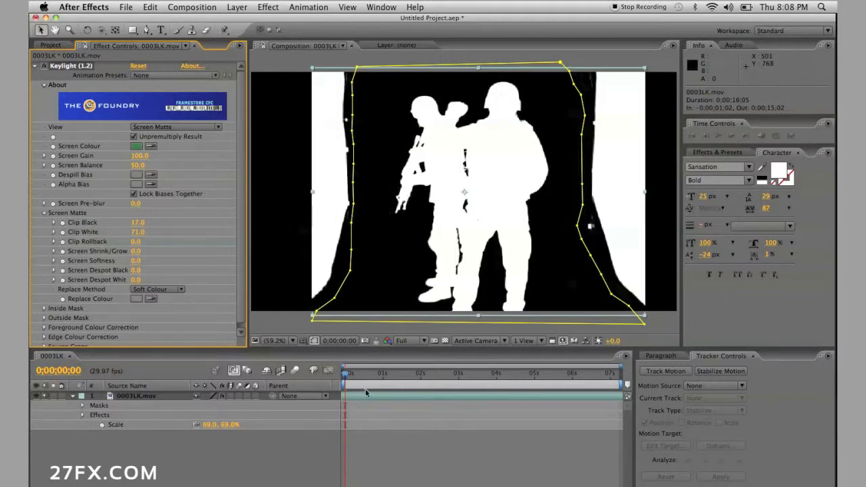
left_click_drag(377, 375, 562, 393)
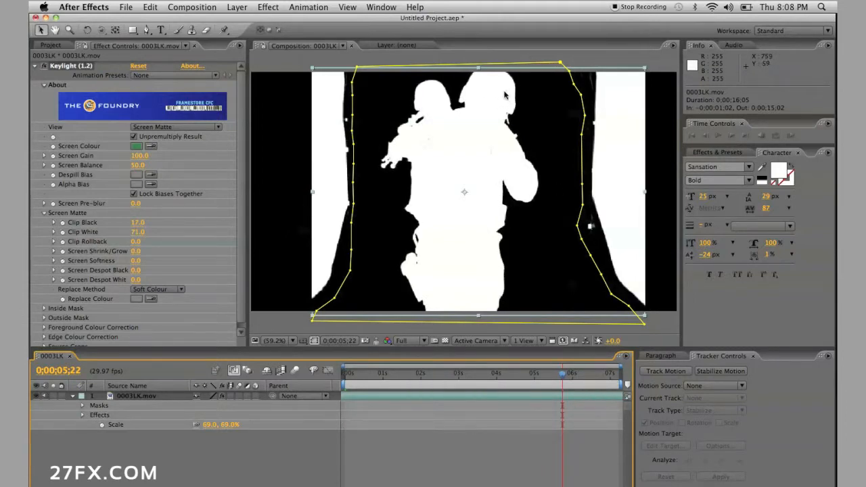
left_click(137, 157)
left_click_drag(135, 155, 136, 155)
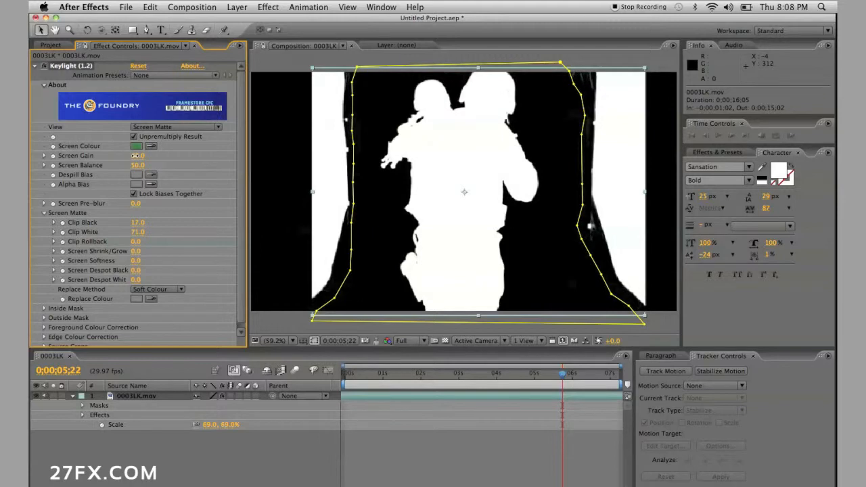
key("super+z")
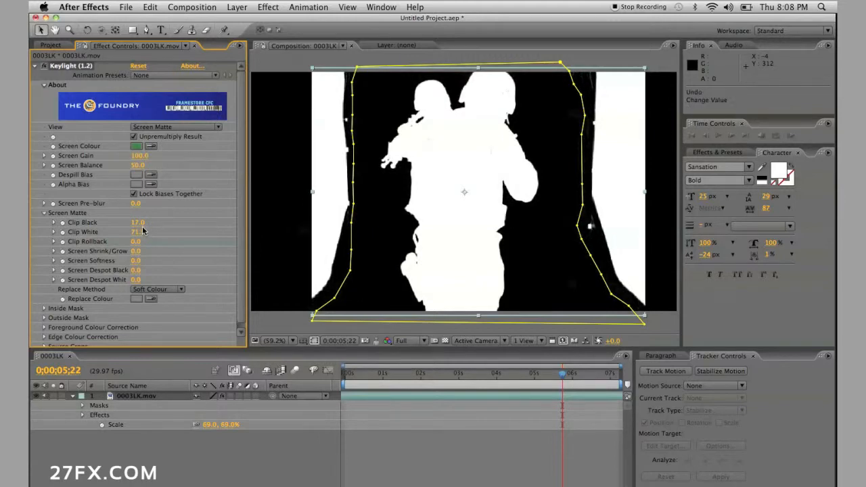
- Set Keylight's Clip Black to 25 and Clip White to 55, and scrub the clip to check the matte
left_click_drag(134, 223, 128, 233)
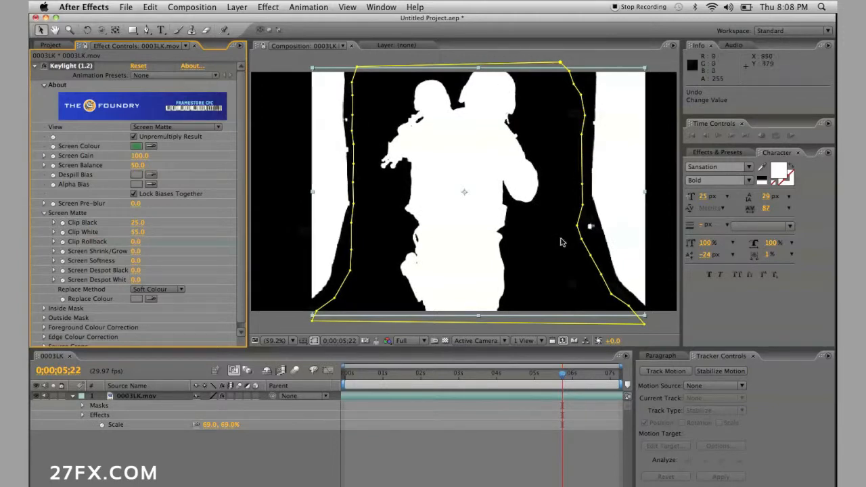
left_click_drag(448, 374, 556, 386)
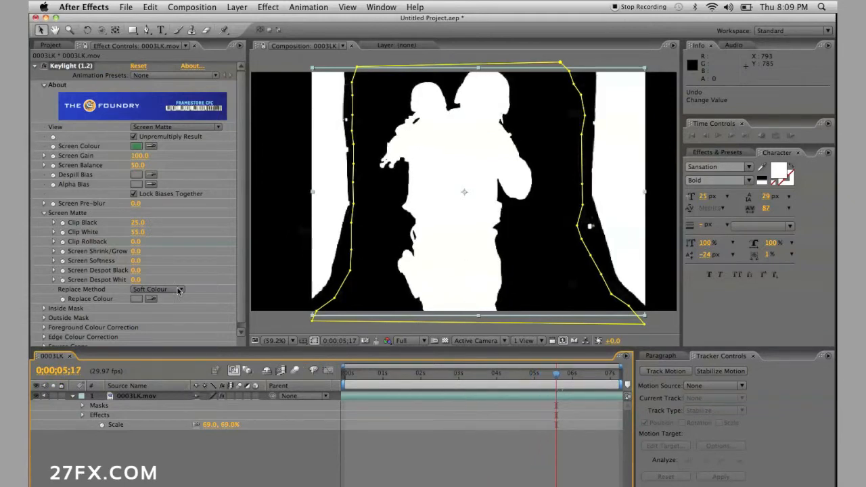
- Switch Keylight's view back to Final Result and deselect the footage layer
left_click(218, 128)
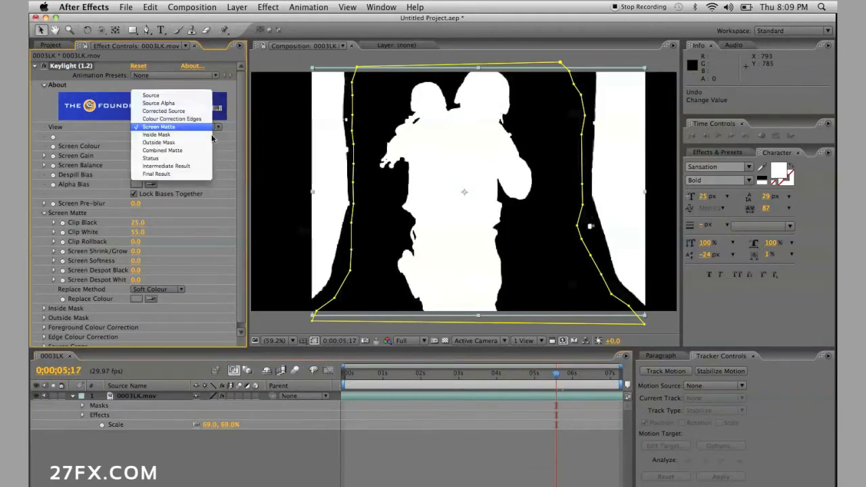
left_click(181, 175)
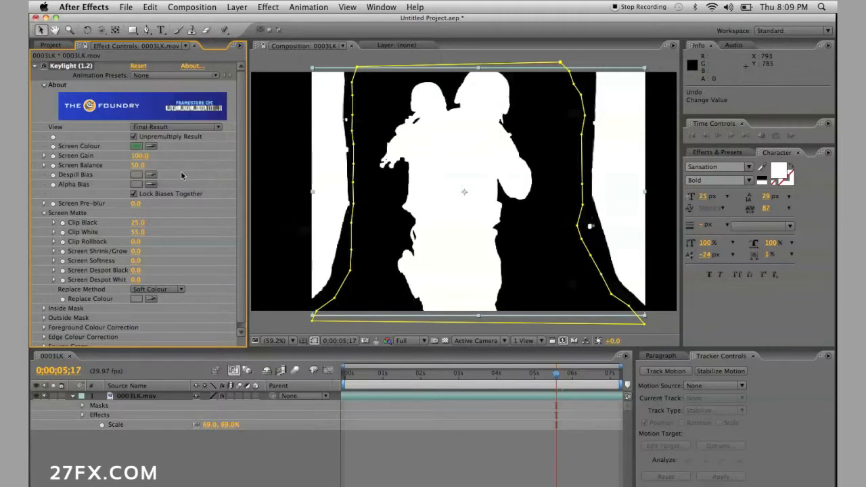
left_click(401, 478)
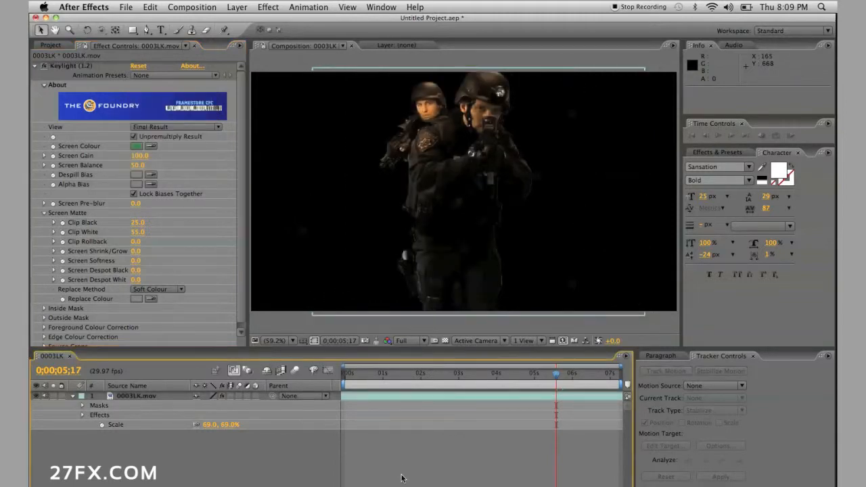
left_click(266, 6)
mouse_move(245, 8)
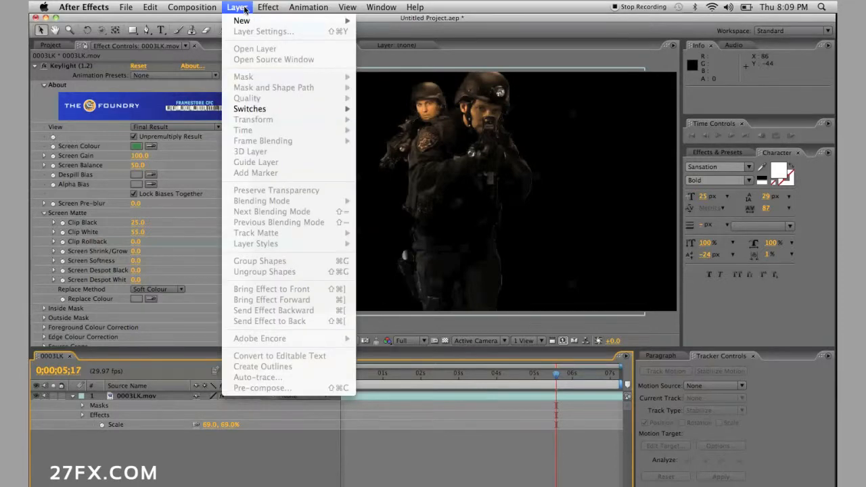
left_click(388, 34)
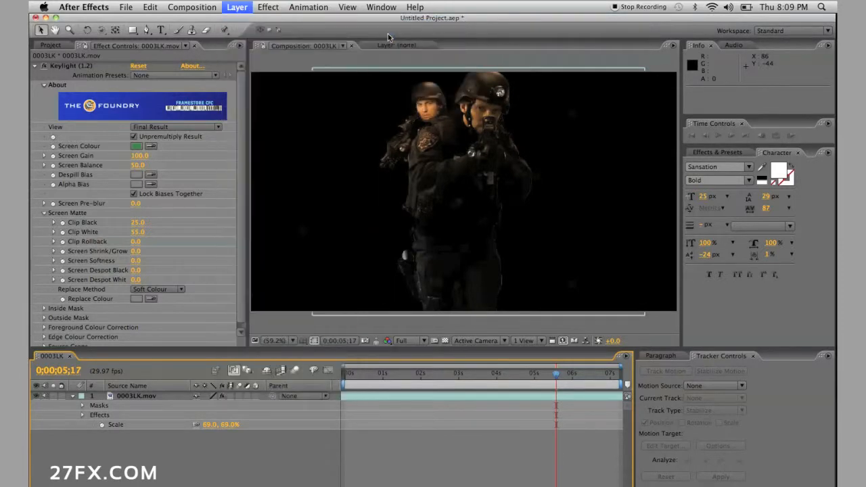
- Create a white 1280 x 720 solid and place it beneath the 0003LK.mov layer as a backdrop
left_click(276, 280)
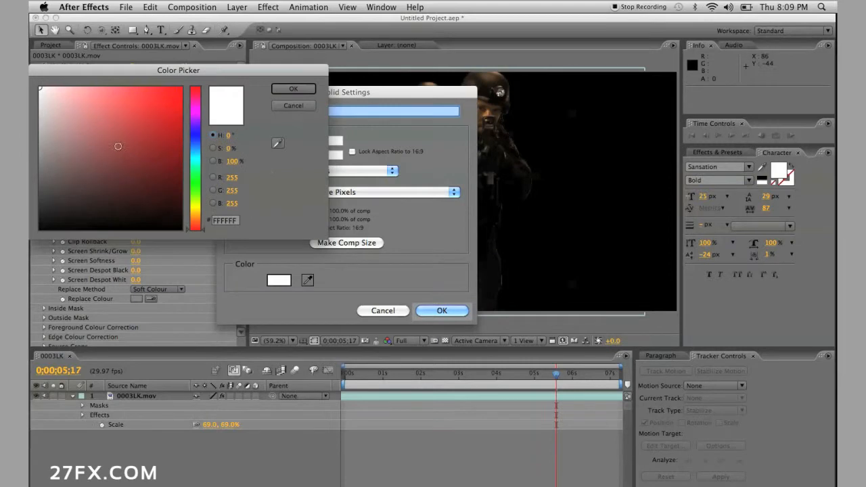
left_click(293, 89)
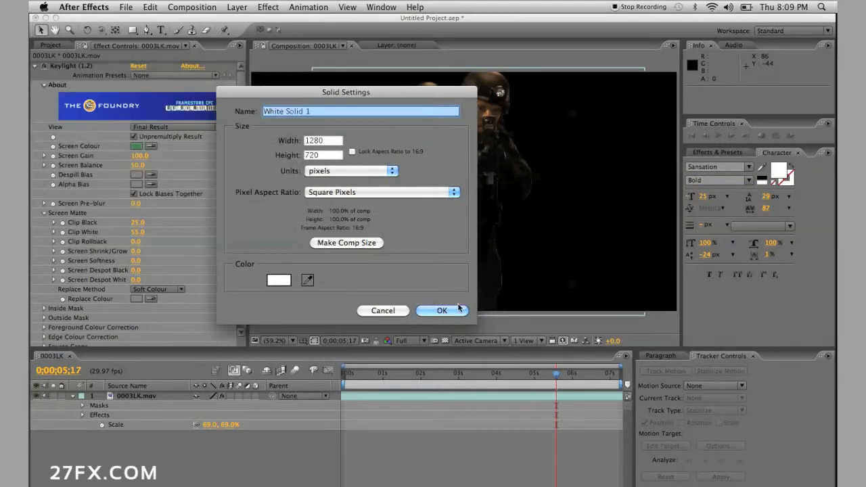
left_click(455, 313)
left_click_drag(133, 399, 126, 440)
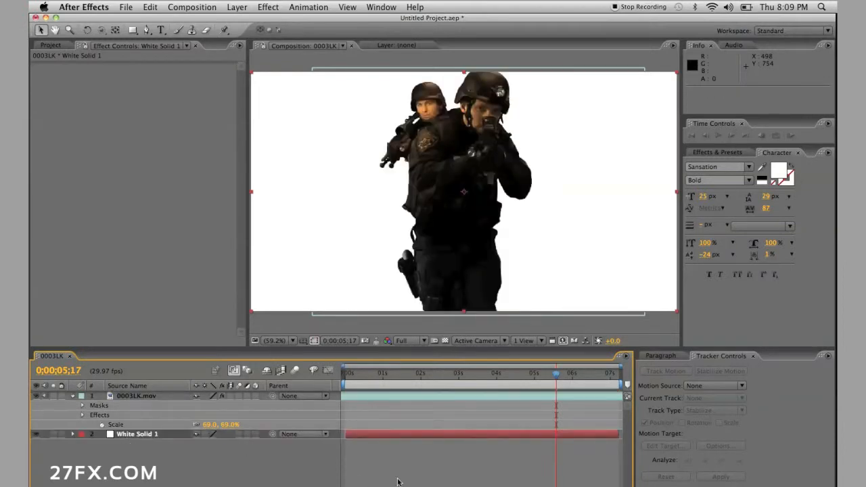
- Preview the keyed officers against white from 0;00;03;06 to check the edges in motion
left_click(429, 481)
left_click_drag(548, 378, 466, 379)
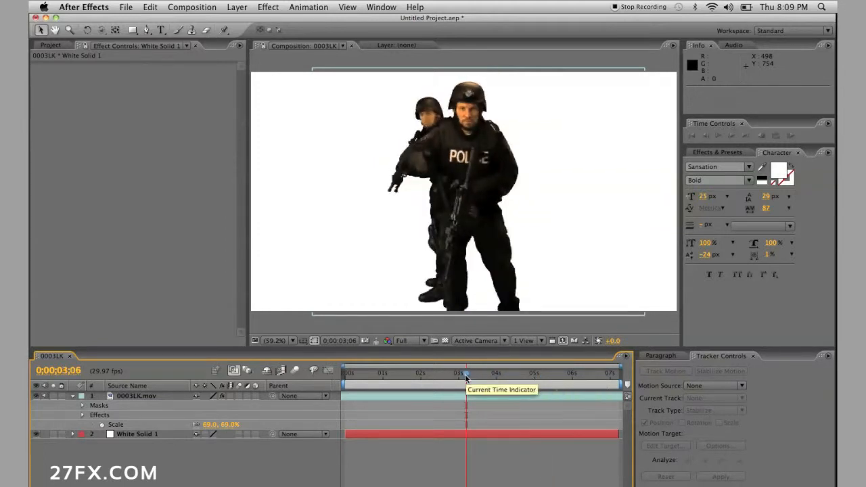
key("space")
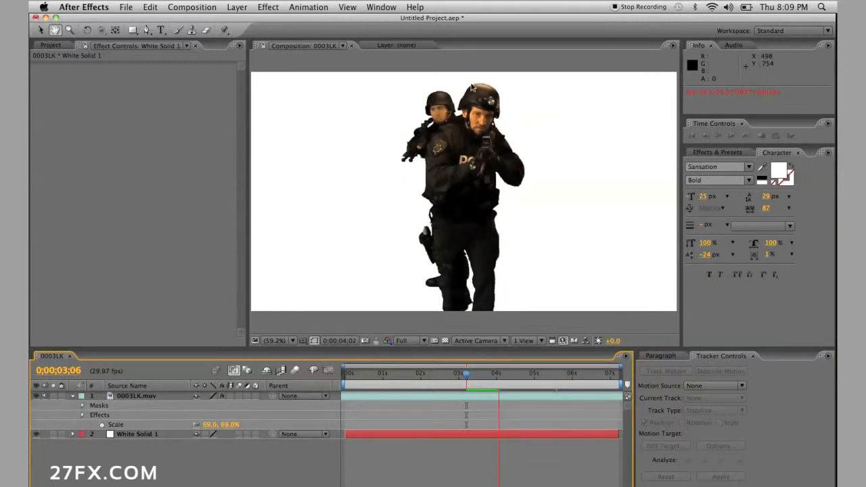
key("space")
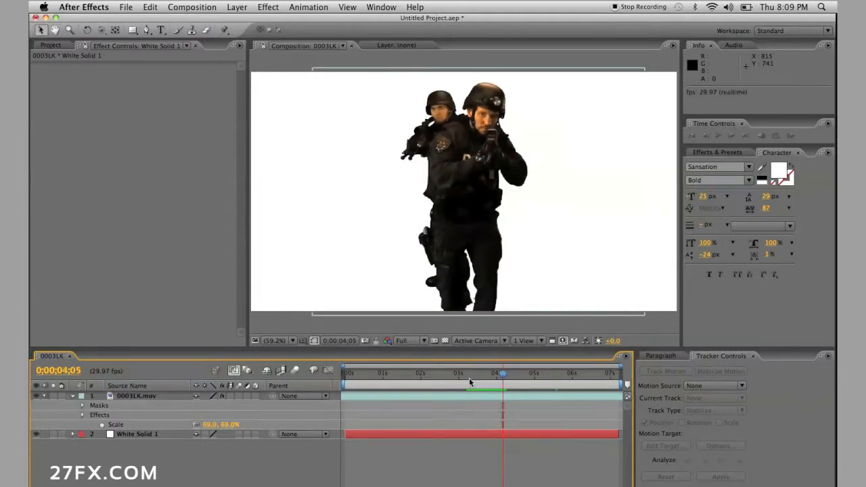
- Set Keylight's Screen Shrink/Grow to -0.1 on the footage layer and check the key up to 0;00;06;13
left_click(143, 398)
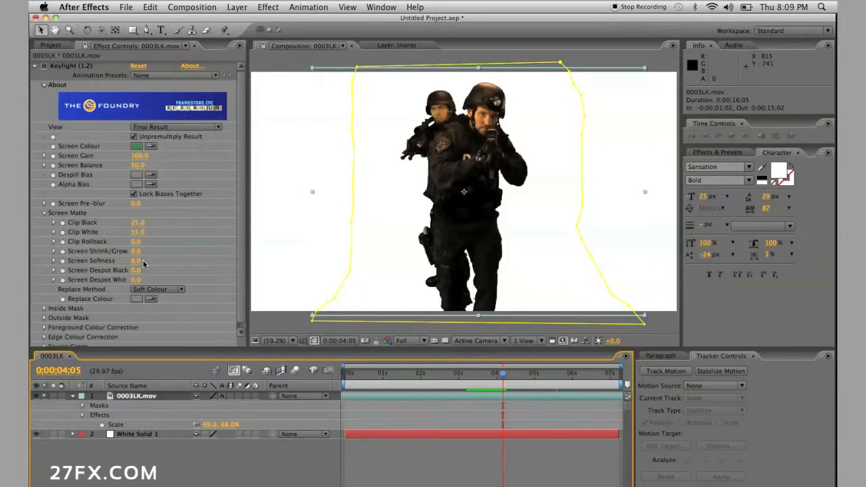
mouse_move(136, 256)
left_mouse_down()
mouse_move(268, 224)
mouse_move(558, 229)
mouse_move(32, 249)
mouse_move(32, 260)
mouse_move(99, 242)
mouse_move(142, 258)
left_mouse_up()
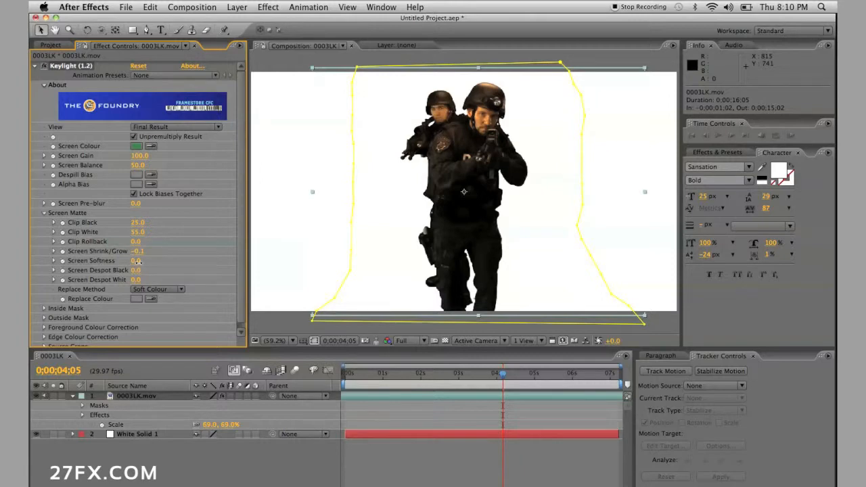
left_click_drag(140, 262, 143, 262)
left_click(385, 454)
left_click(522, 377)
left_click_drag(547, 381, 587, 385)
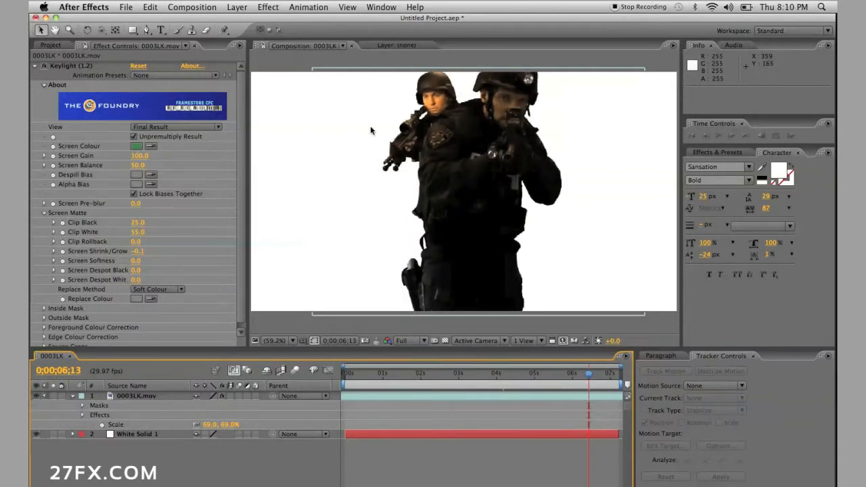
- Apply Hue/Saturation to the 0003LK.mov layer and lower its Master Saturation to about -44
left_click(135, 395)
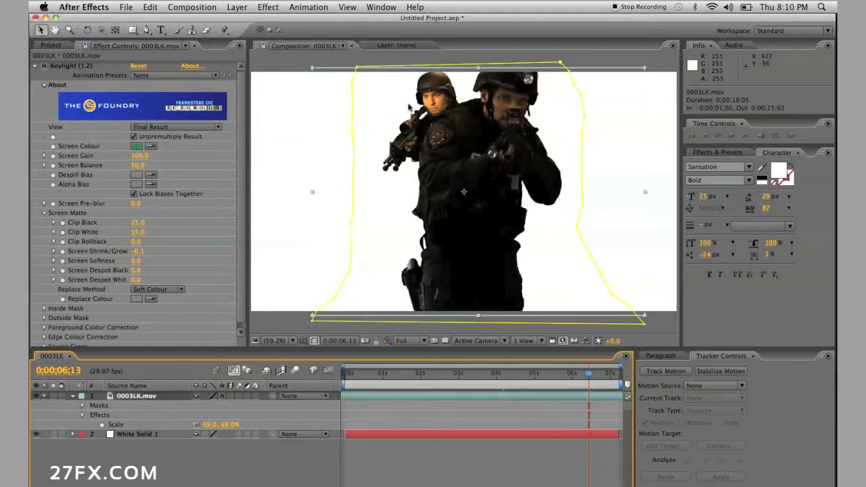
left_click(269, 6)
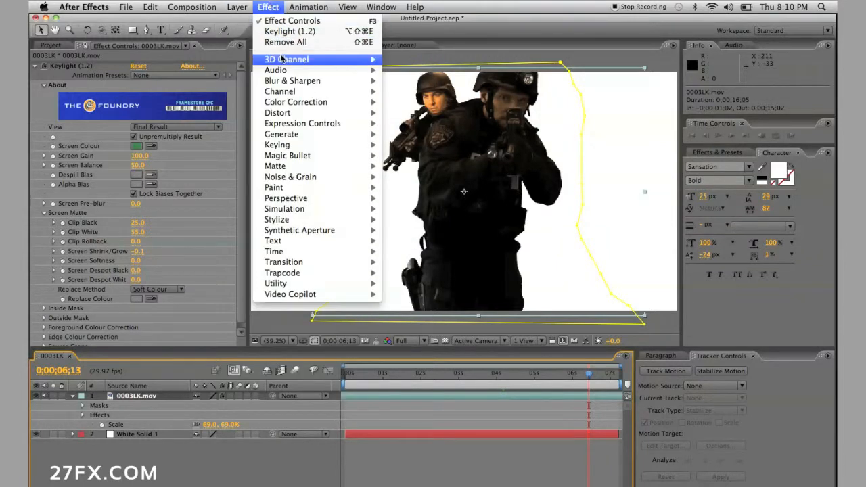
mouse_move(294, 104)
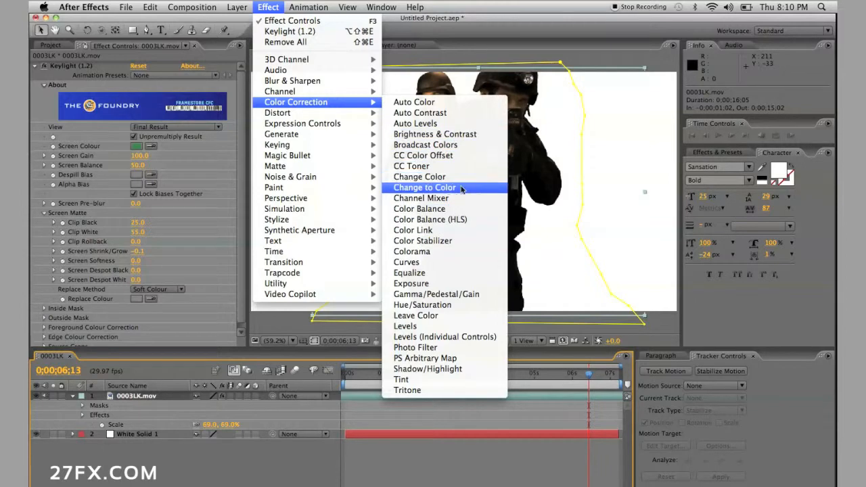
left_click(457, 305)
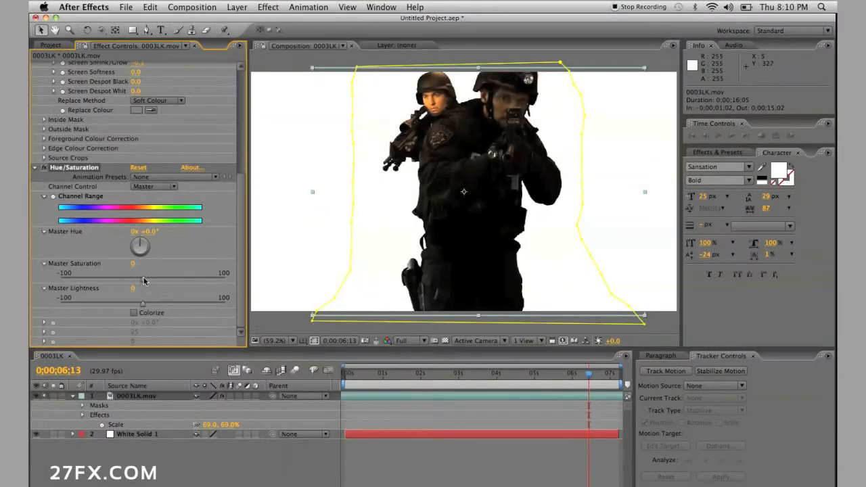
left_click_drag(142, 280, 111, 278)
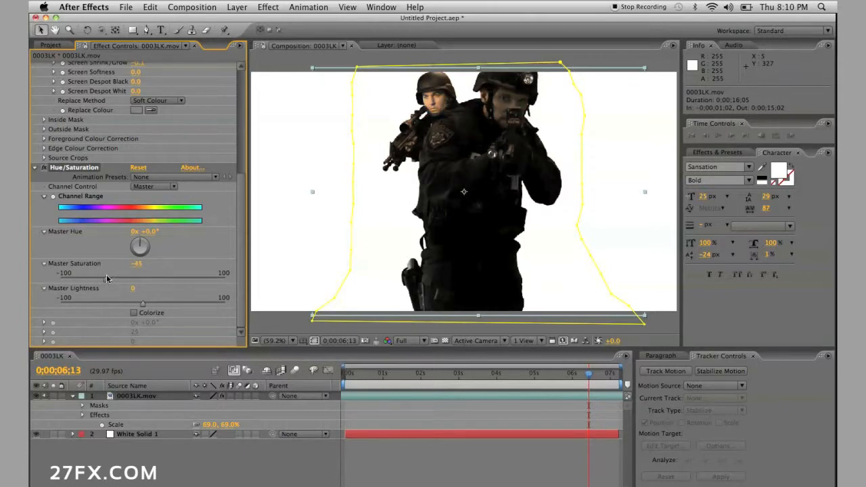
- Scrub between the start of the clip and 0;00;04;01 to check the desaturated officers
left_click_drag(437, 376, 400, 380)
left_click(408, 378)
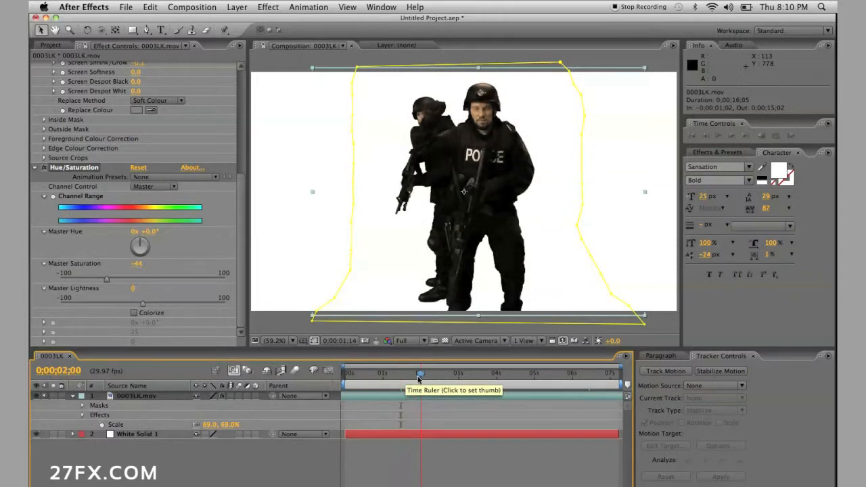
left_click(371, 378)
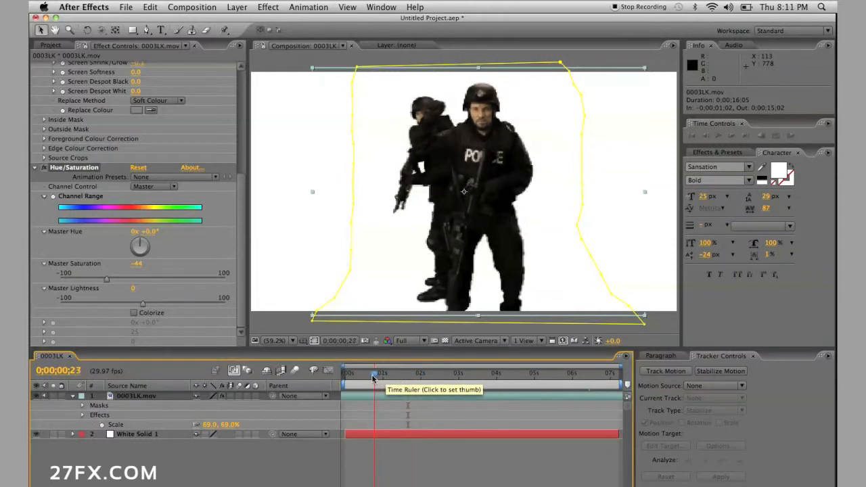
left_click_drag(371, 378, 498, 374)
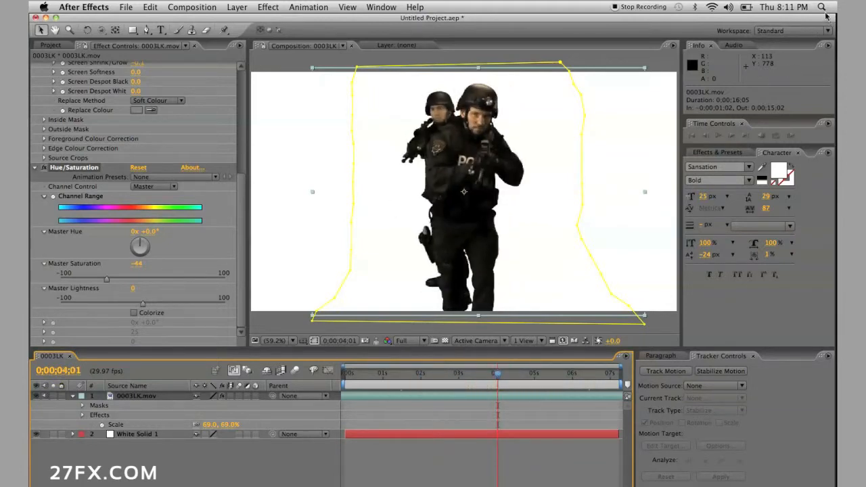
- Search the Mac for "grunge", show all results in Finder, and shift the results window clear of the project
left_click(821, 7)
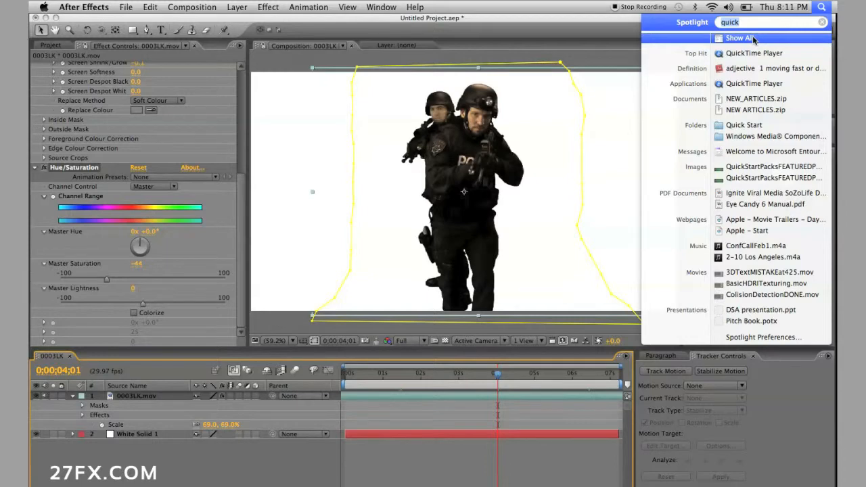
type("grunge")
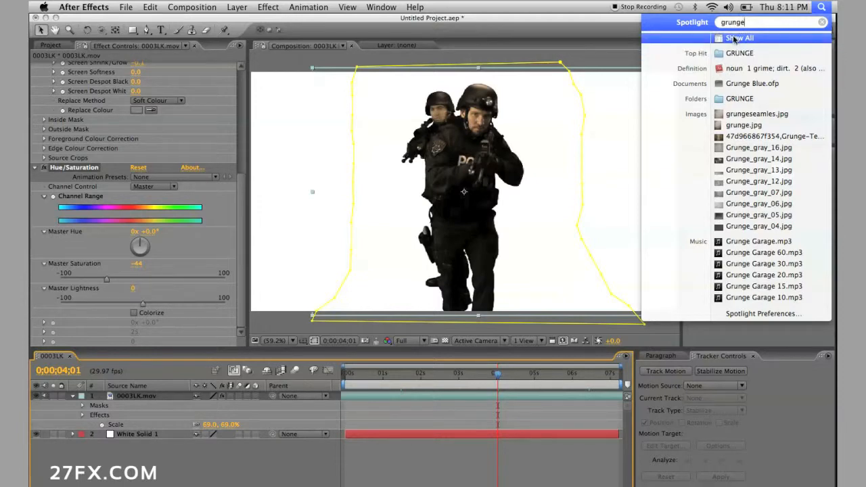
left_click(733, 37)
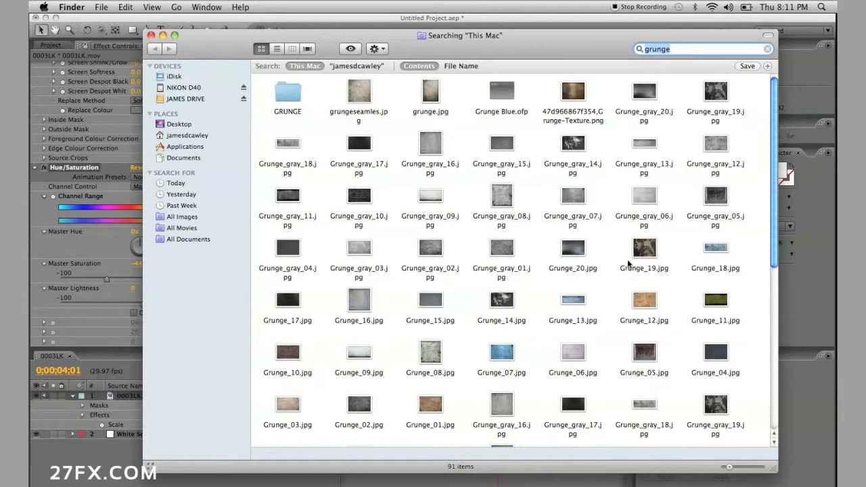
left_click_drag(406, 48, 596, 43)
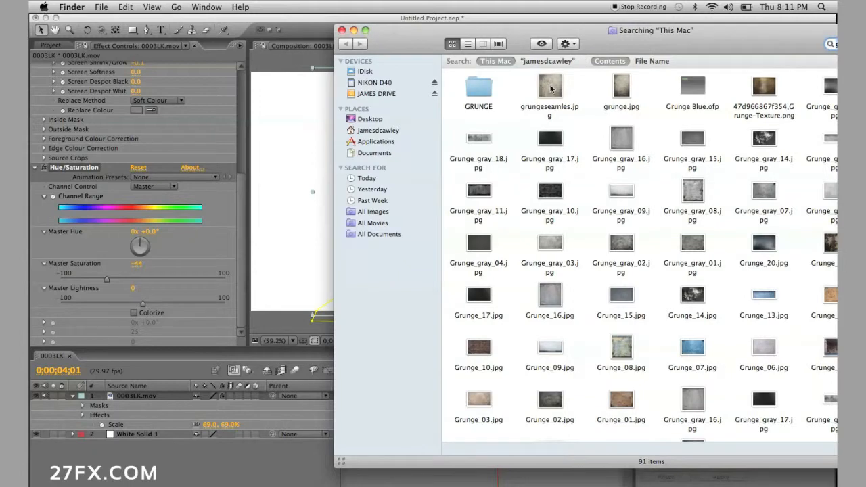
- Import grunge.jpg from the Finder search results into the project, closing the old .mov search window and rearranging the windows as needed
left_click_drag(623, 88, 219, 216)
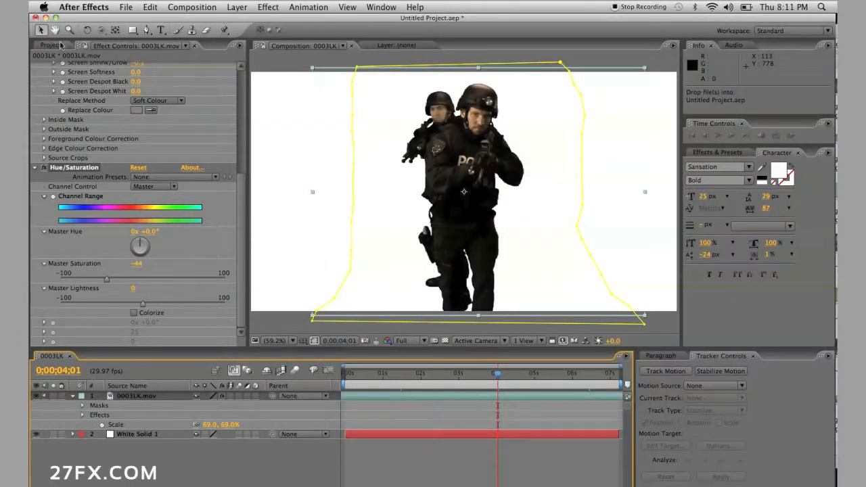
left_click(57, 46)
left_click_drag(255, 18, 256, 89)
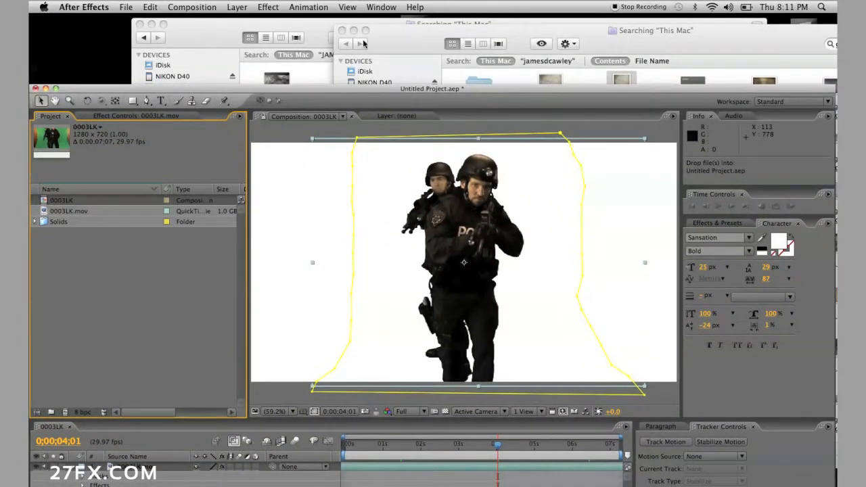
left_click(310, 32)
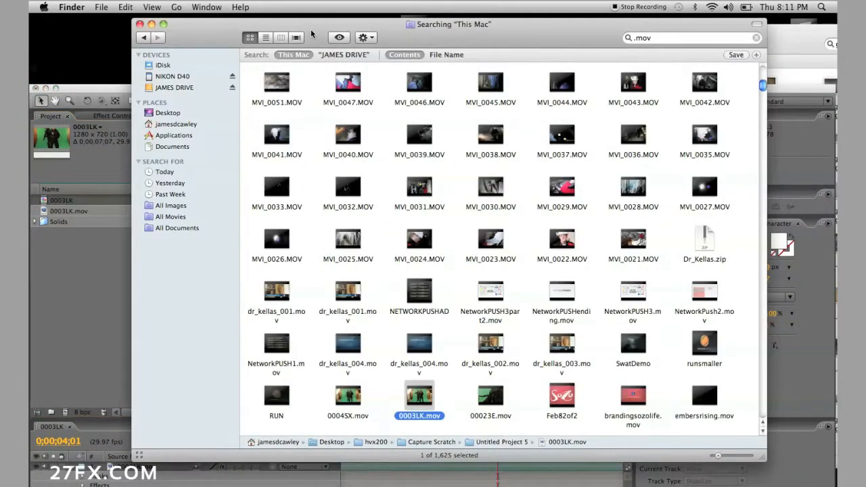
left_click(139, 24)
left_click_drag(621, 86, 132, 298)
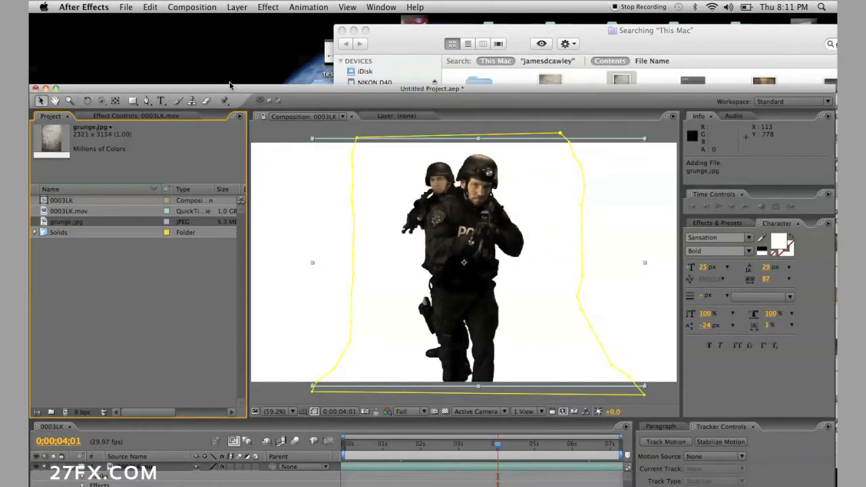
left_click(230, 48)
left_click_drag(223, 87, 218, 15)
- Add grunge.jpg to the composition between the footage and the white solid, and scale it to 58%
left_click_drag(53, 155, 99, 427)
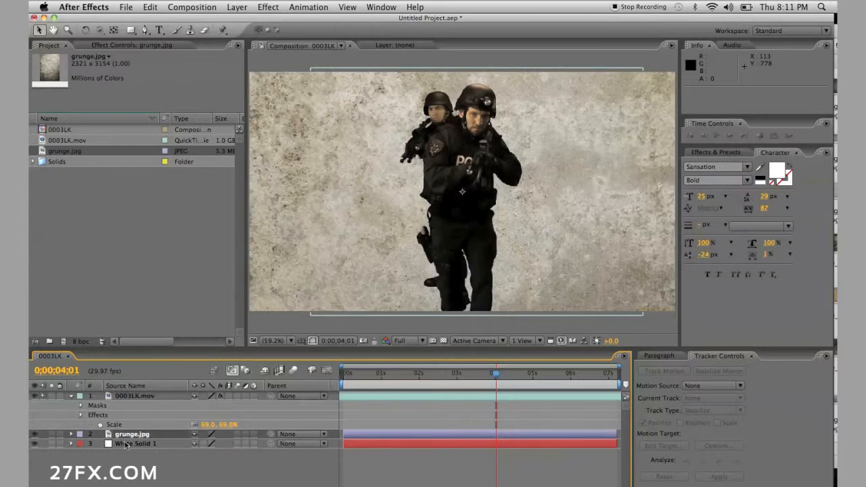
key("s")
left_click_drag(207, 443, 185, 441)
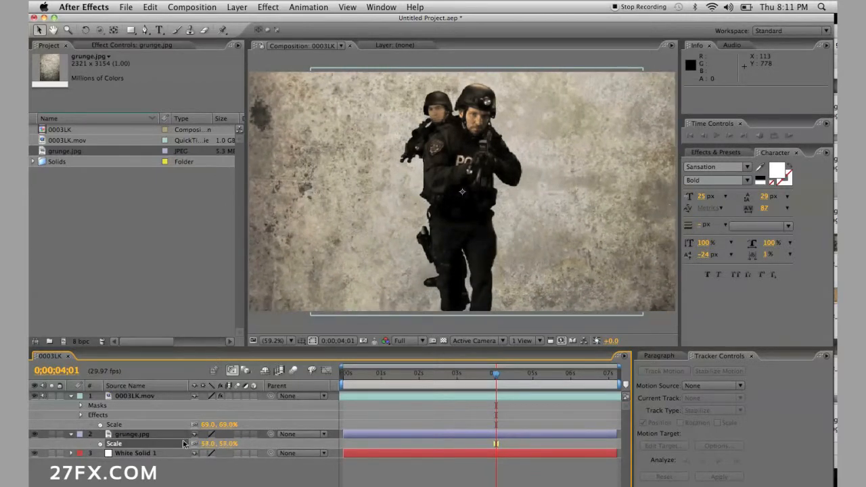
- Delete the grunge.jpg and White Solid 1 layers from the composition
left_click(137, 437)
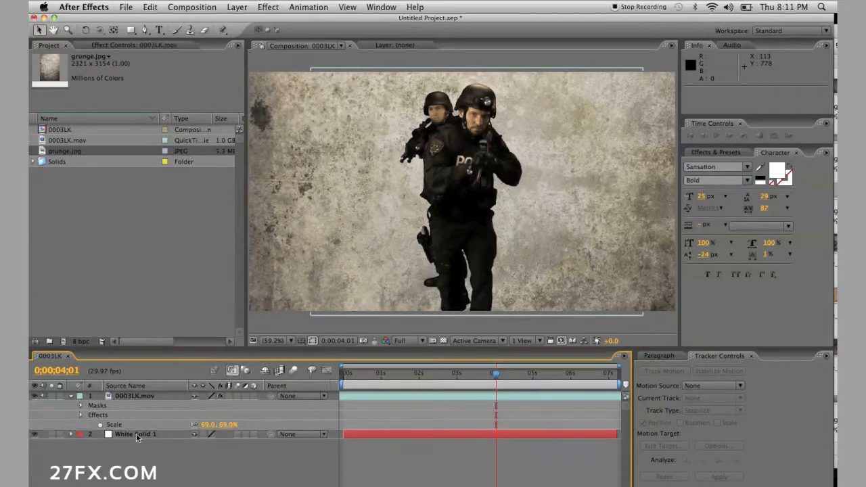
key("Delete")
key("Delete")
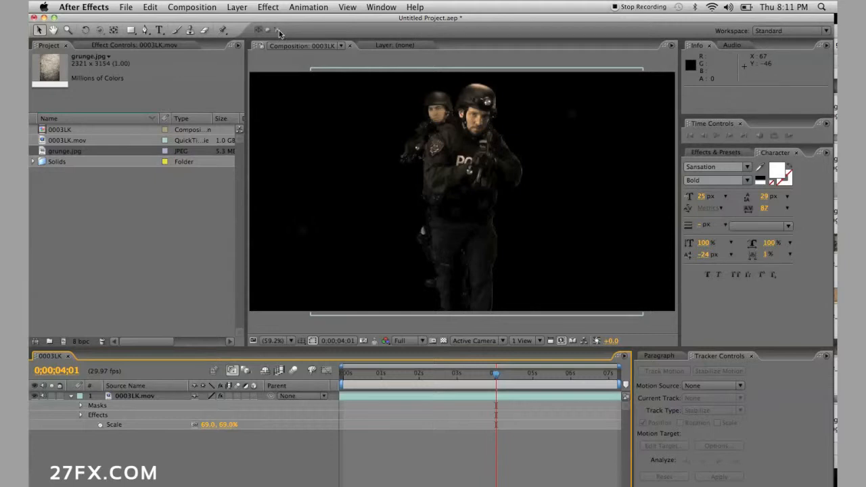
- Create a 1280 x 720 solid in near-black (R 1, G 0, B 0)
left_click(237, 7)
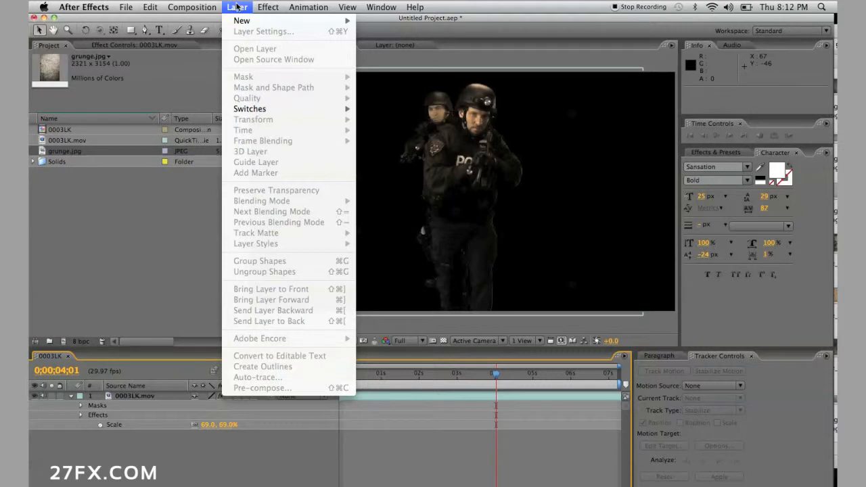
mouse_move(245, 27)
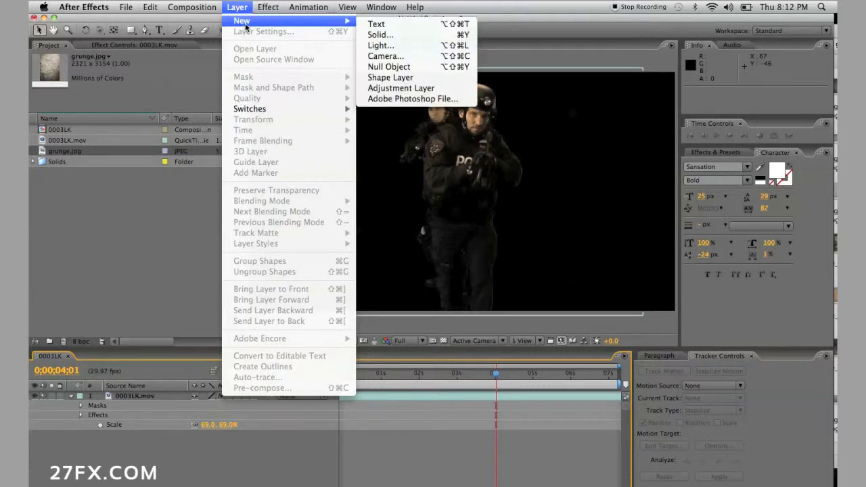
left_click(401, 35)
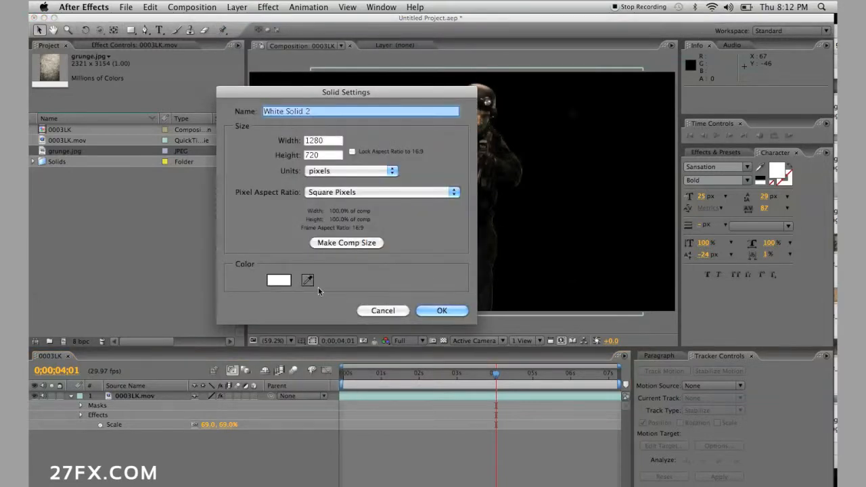
left_click(279, 280)
left_click_drag(140, 220, 186, 229)
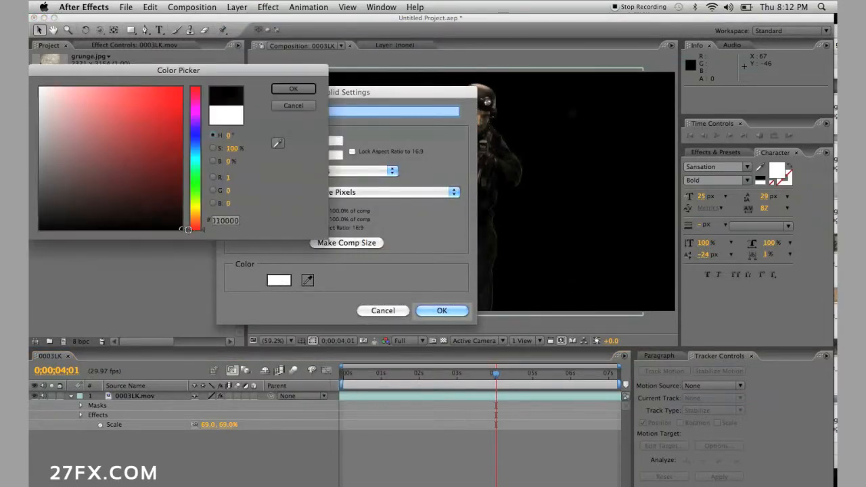
left_click(293, 89)
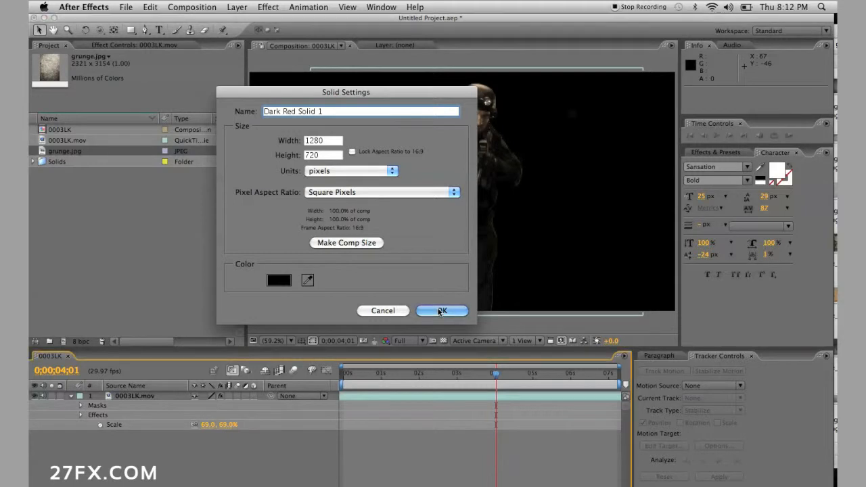
left_click(441, 311)
- Apply the Optical Flares effect to Dark Red Solid 1 and move the flare to about 677.8, 347.7, near the frame's center
left_click(278, 7)
mouse_move(352, 295)
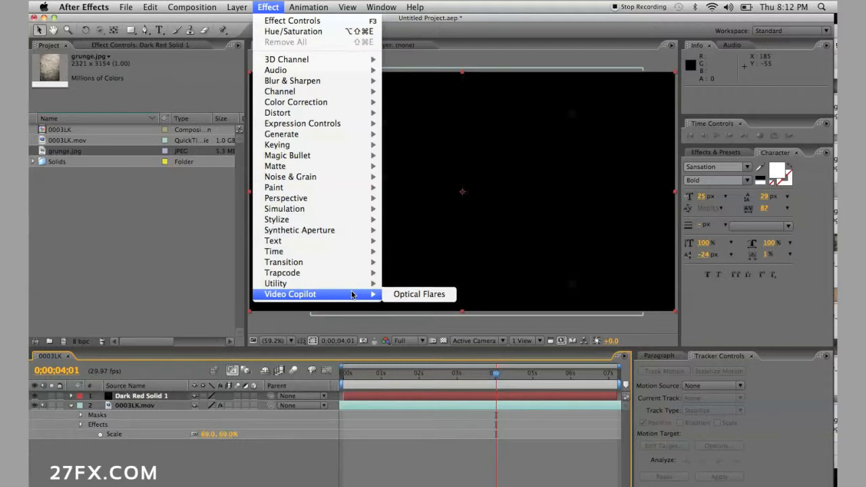
left_click(400, 295)
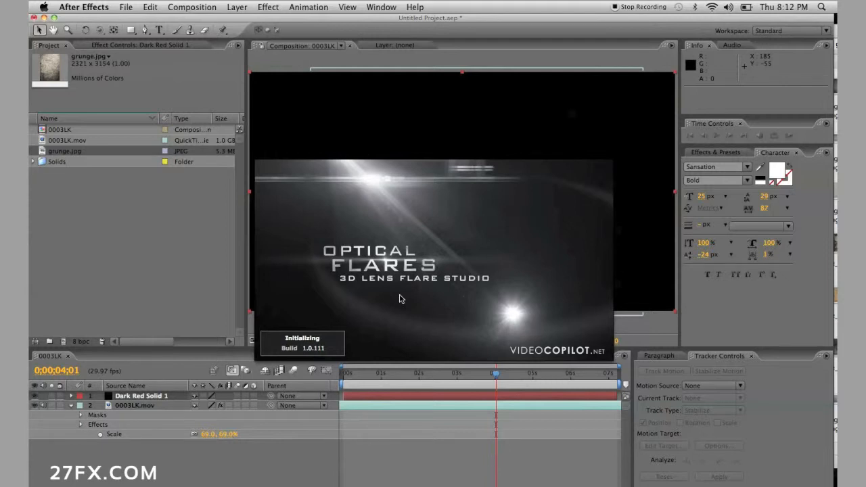
left_click_drag(377, 149, 475, 188)
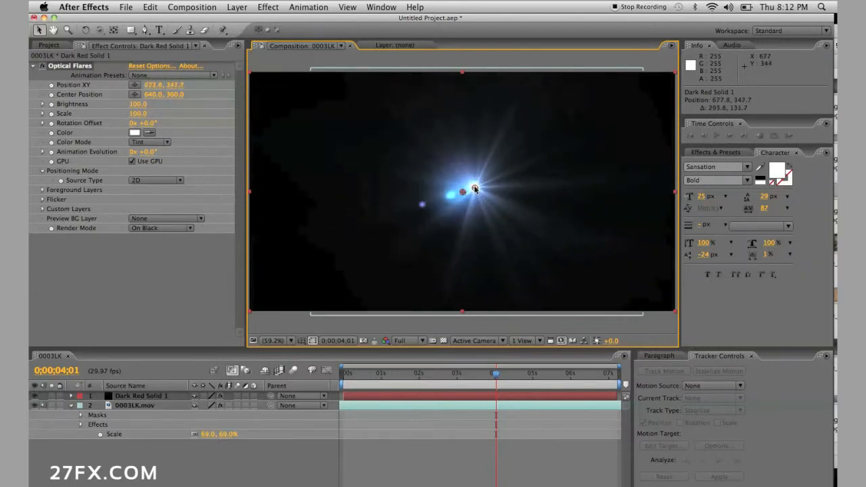
- Load the Taser flare from the Pro Presets in the Optical Flares options, after trying Laser Point
left_click(162, 68)
left_click(159, 67)
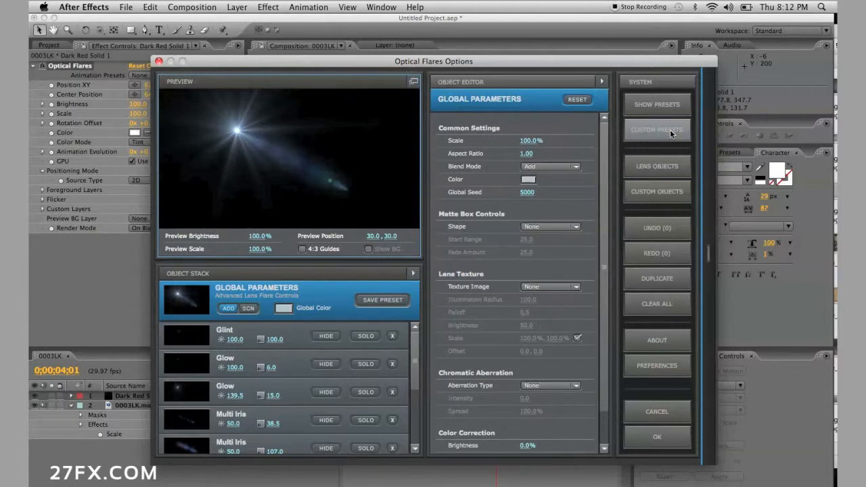
left_click(672, 109)
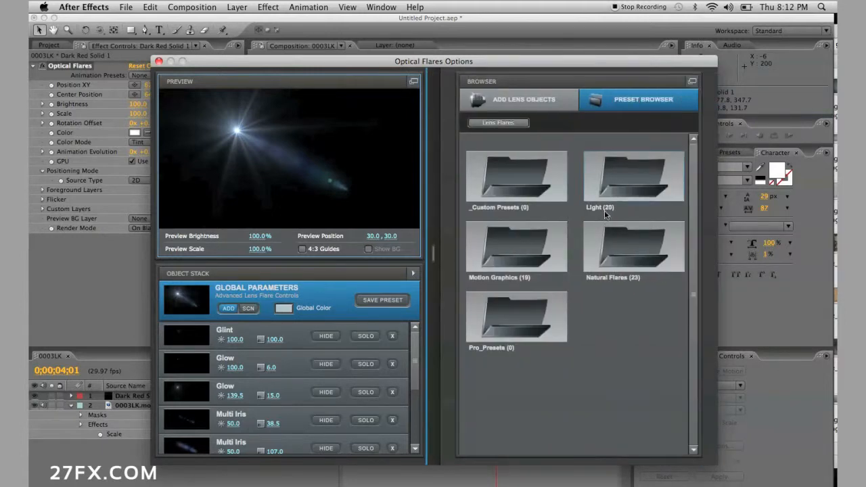
double_click(512, 329)
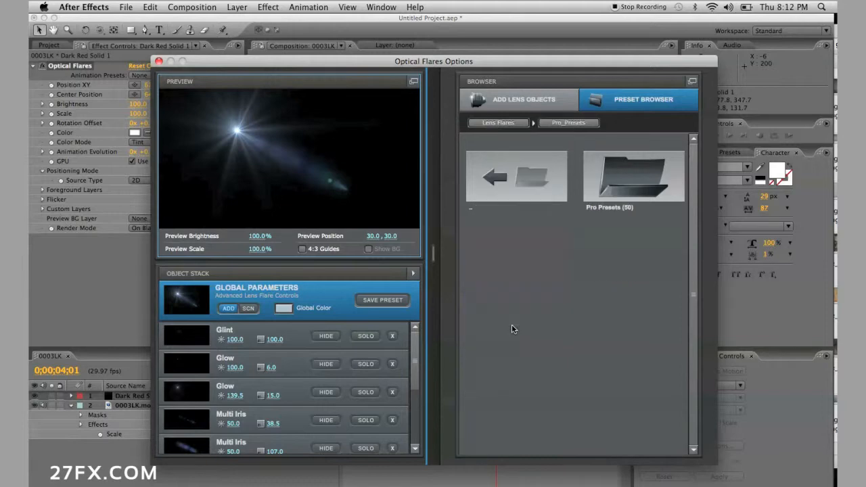
double_click(653, 169)
left_click_drag(693, 172, 695, 221)
left_click_drag(694, 237, 693, 254)
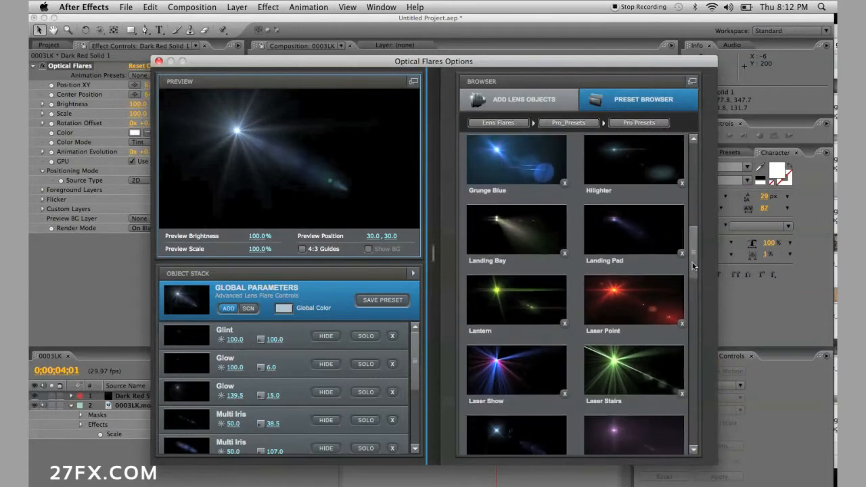
left_click(609, 308)
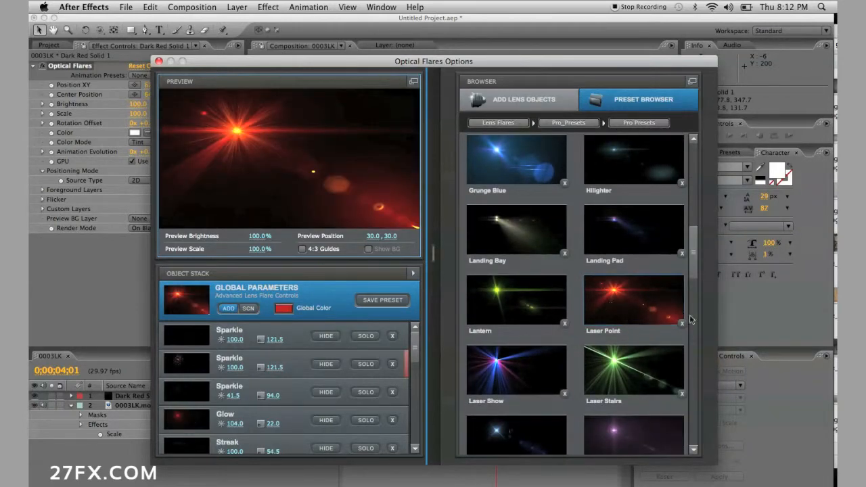
left_click_drag(696, 266, 695, 414)
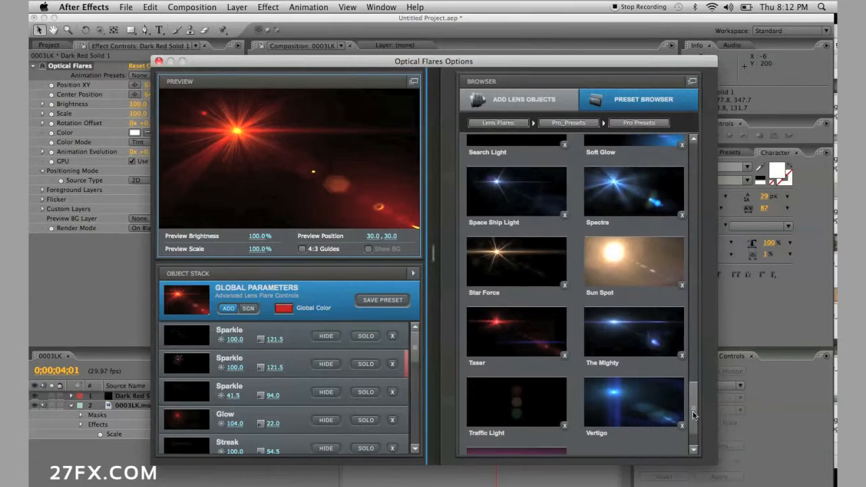
left_click(512, 330)
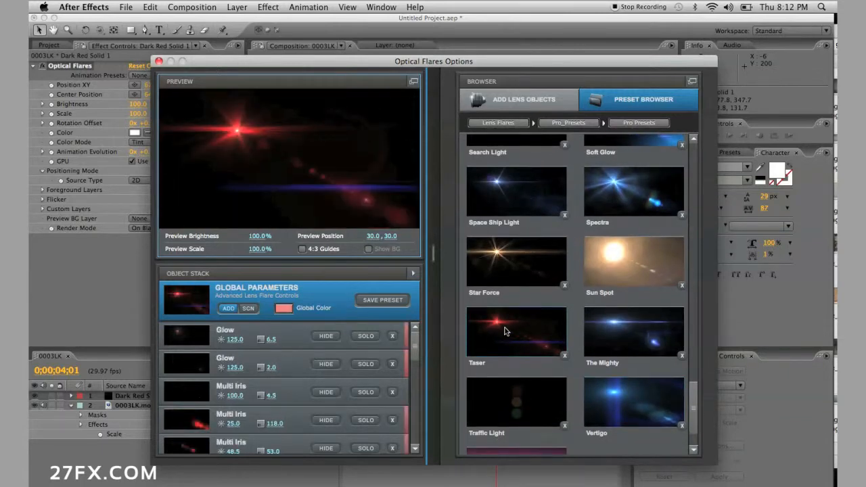
left_click(655, 437)
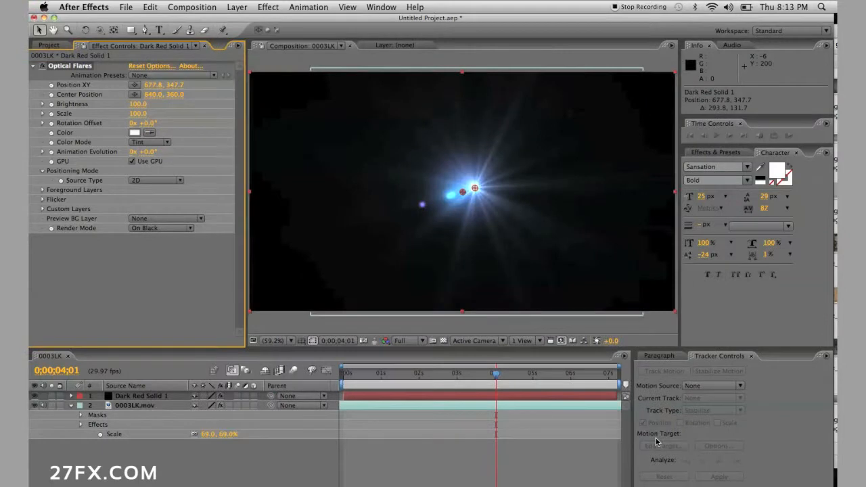
- Try 0003LK.mov as the flare's preview background layer and set it back to None
left_click(167, 219)
left_click(169, 219)
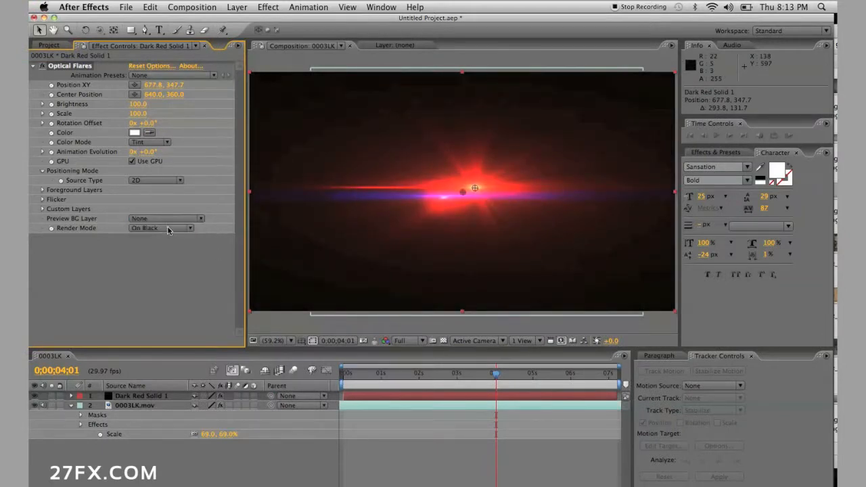
left_click(181, 220)
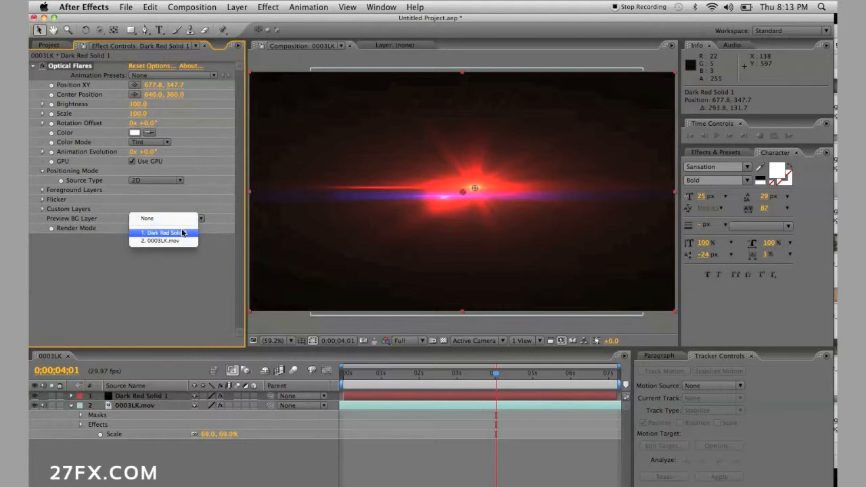
left_click(188, 240)
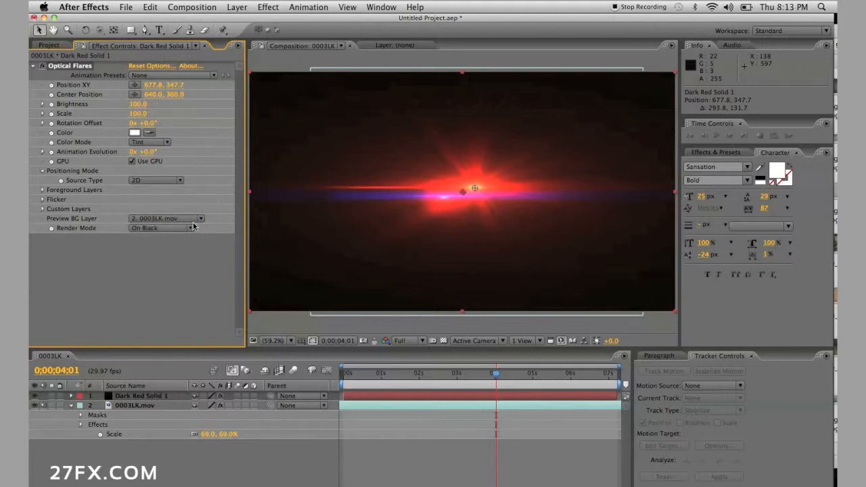
left_click(186, 218)
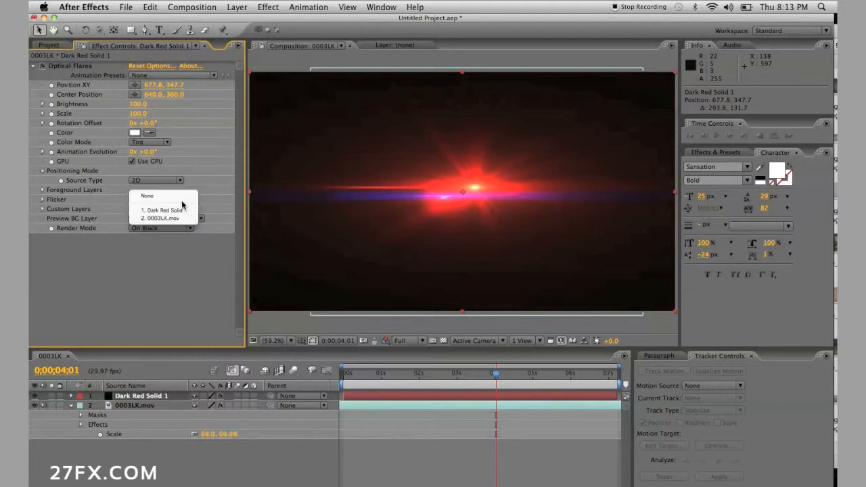
left_click(180, 197)
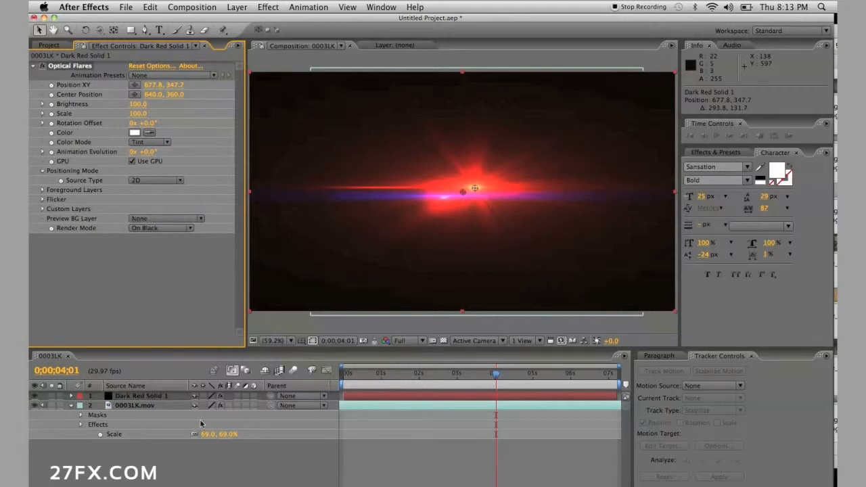
- Show the layer blending modes and set Dark Red Solid 1 to Screen after trying Add and Multiply
left_click(227, 484)
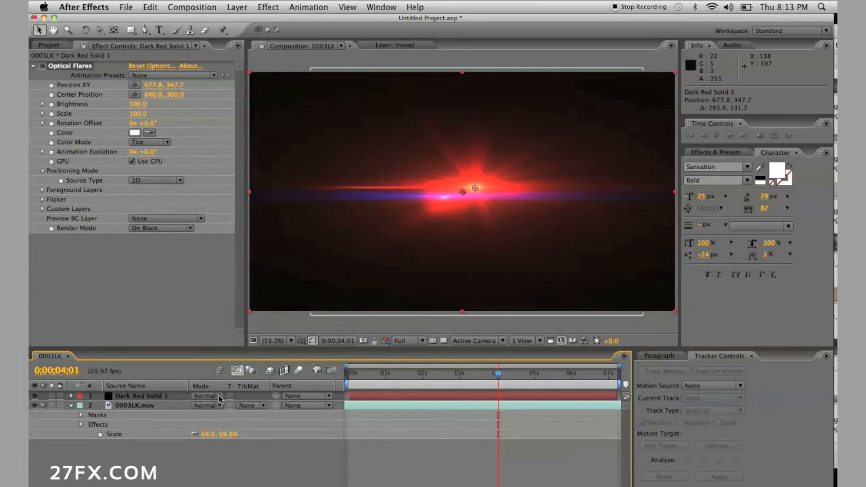
left_click(219, 397)
left_click(222, 479)
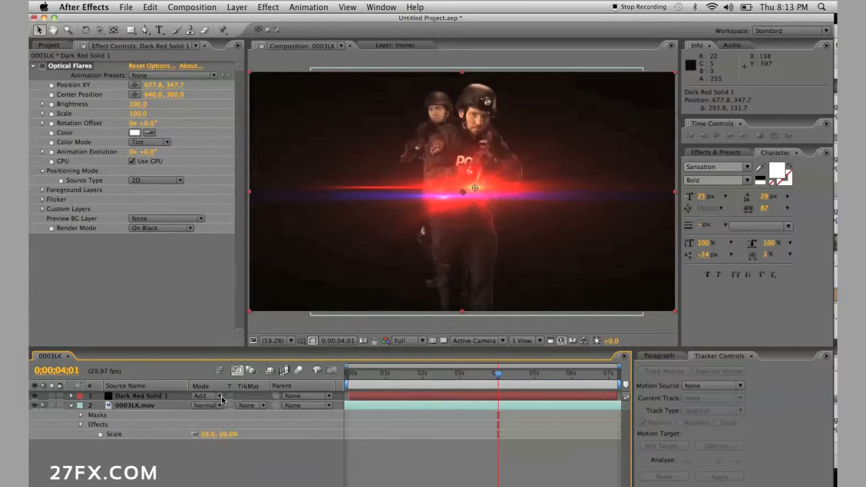
left_click(220, 397)
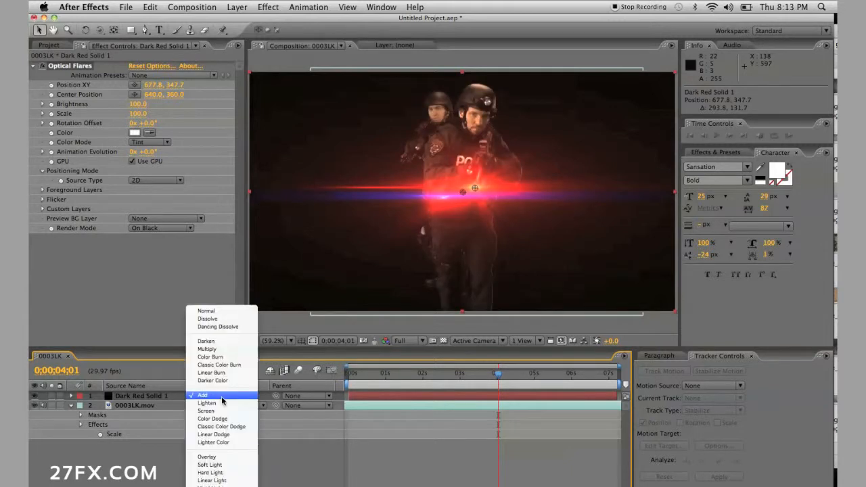
left_click(218, 349)
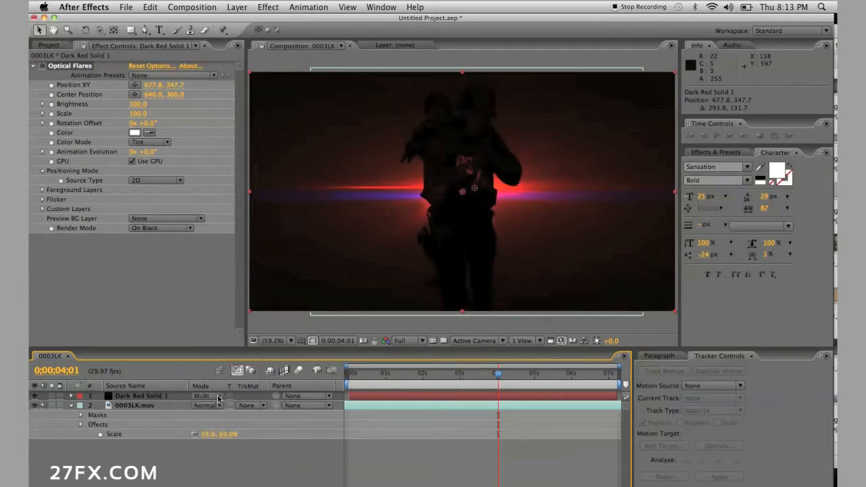
left_click(218, 399)
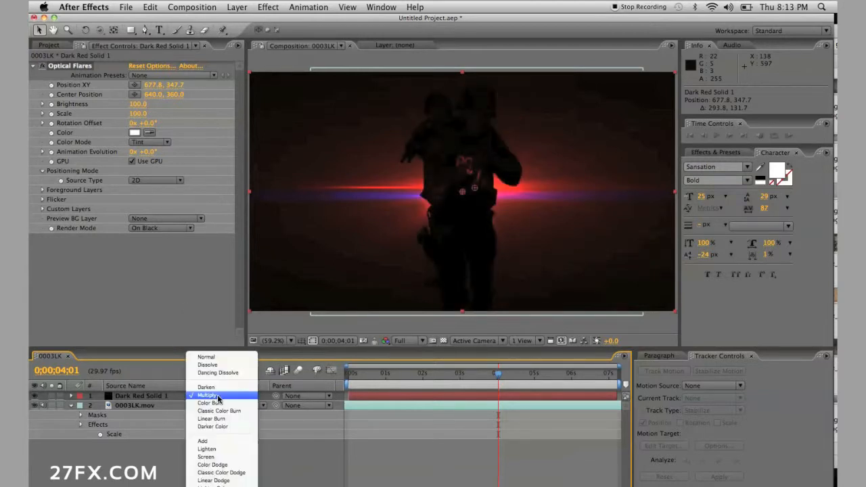
left_click(213, 458)
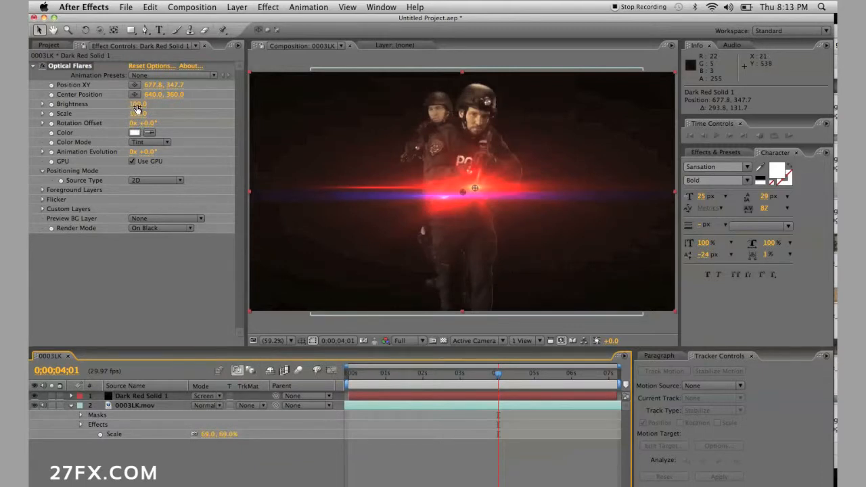
- Set the flare's scale to 30 and its brightness to 210
left_click_drag(136, 112, 127, 114)
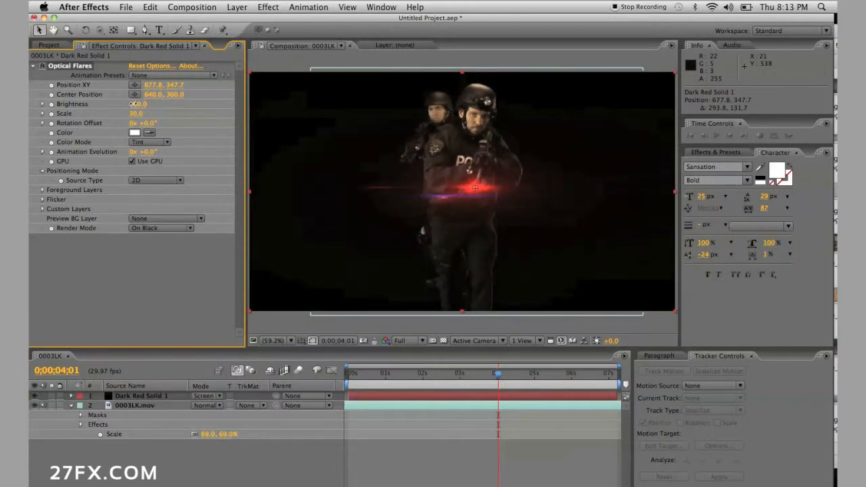
mouse_move(134, 103)
left_mouse_down()
mouse_move(145, 101)
mouse_move(125, 103)
left_mouse_up()
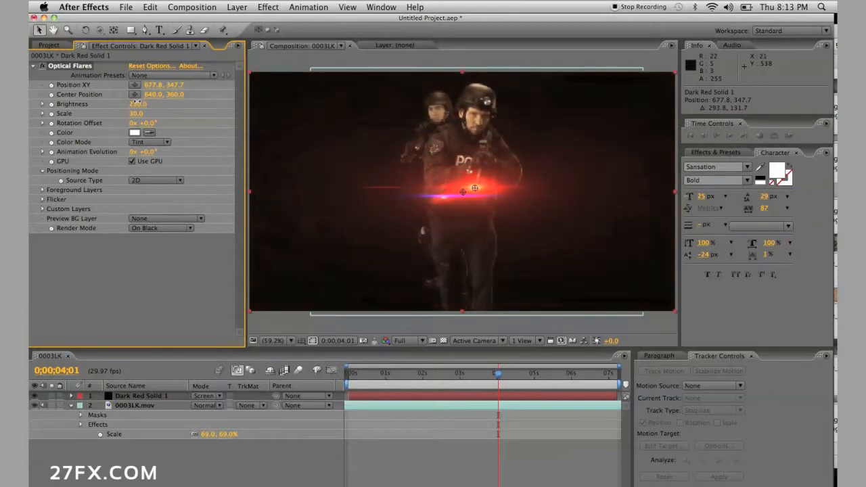
- Position the flare on the front officer's weapon at about 687.3, 285.4, with its center position at about 557.3, 405.3
mouse_move(475, 188)
left_mouse_down()
mouse_move(313, 230)
mouse_move(330, 261)
mouse_move(376, 236)
mouse_move(396, 209)
mouse_move(462, 191)
left_mouse_up()
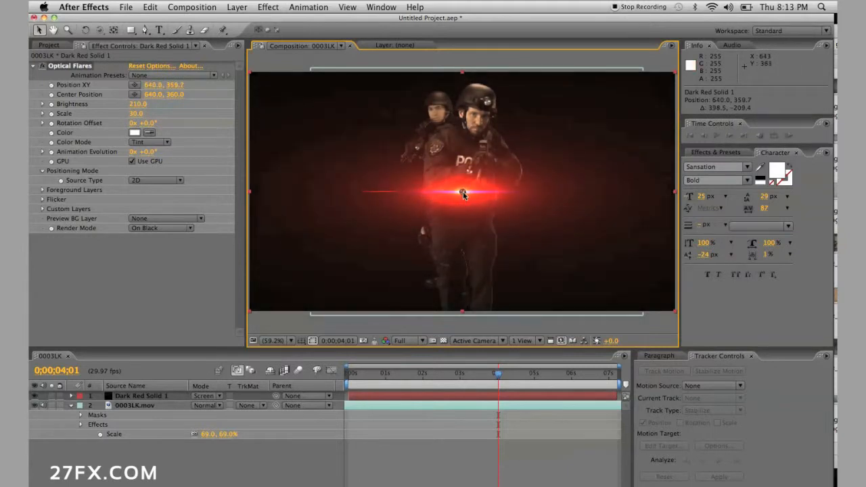
left_click(139, 95)
left_click(306, 214)
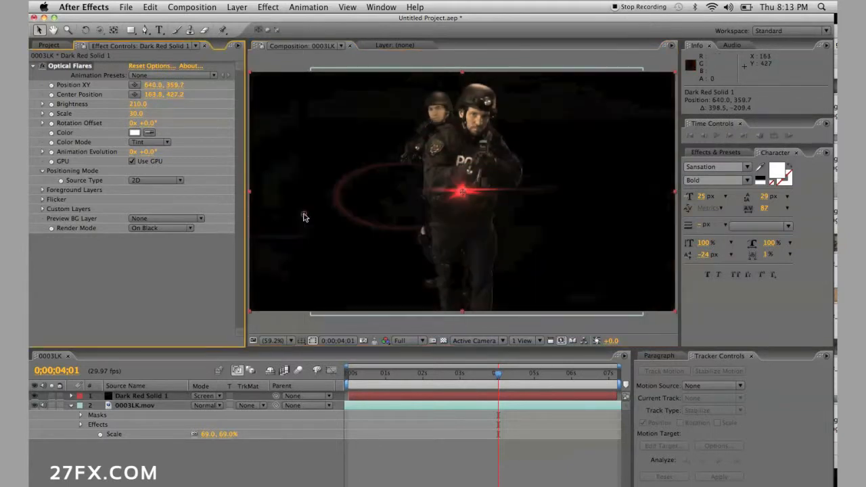
left_click_drag(388, 227, 421, 226)
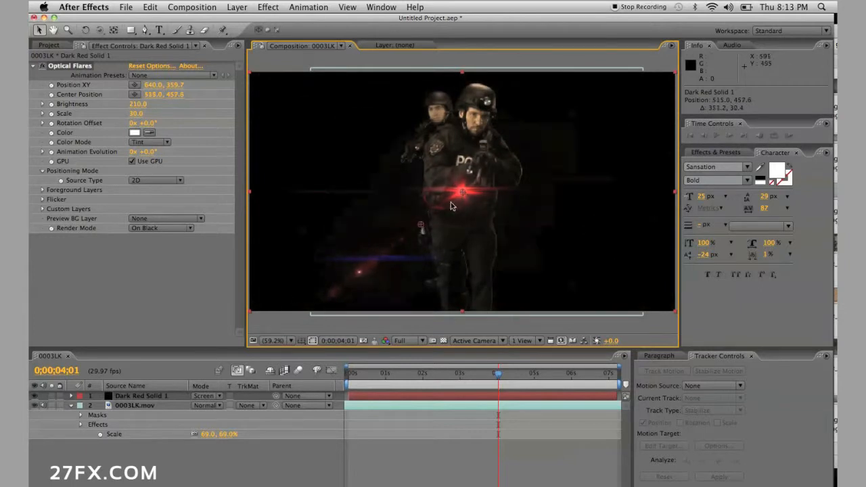
left_click_drag(464, 195, 479, 167)
left_click_drag(424, 230, 438, 210)
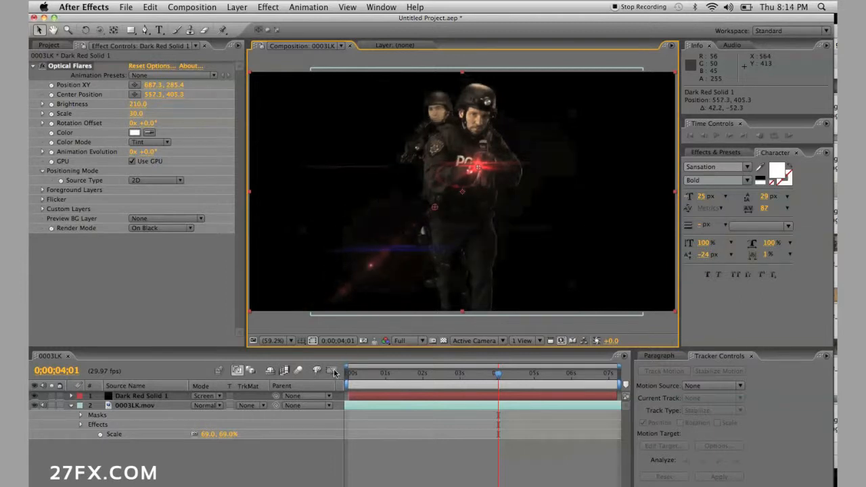
- Leave both layers deselected and move the current time to 0;00;00;14
left_click(72, 396)
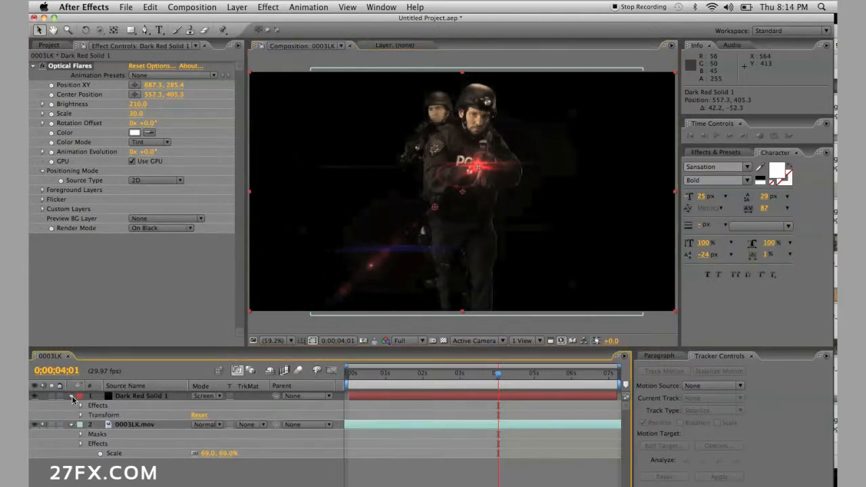
left_click(72, 397)
left_click(138, 406)
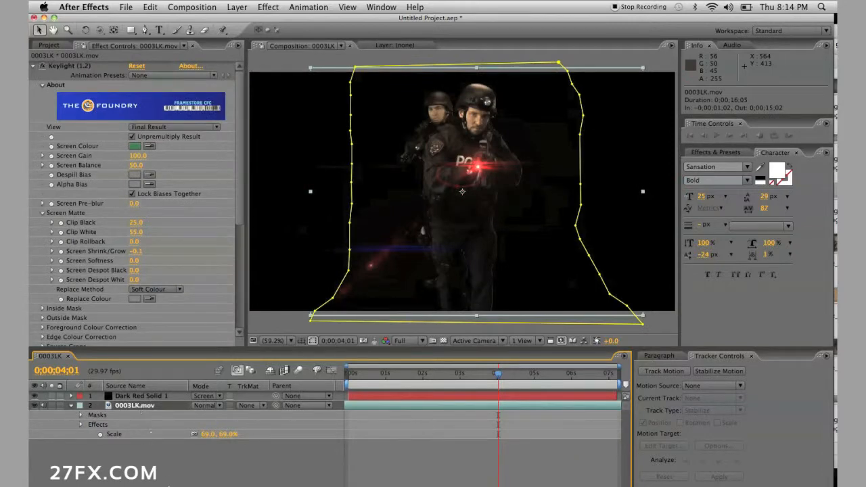
left_click(365, 484)
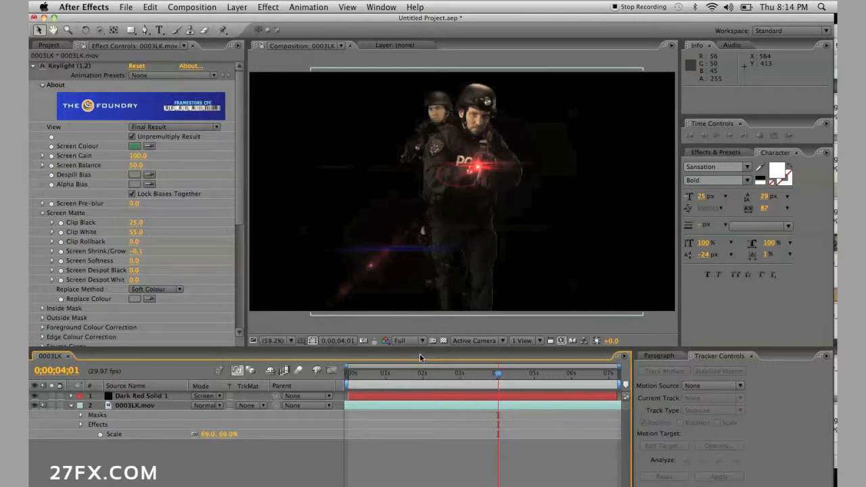
left_click_drag(428, 374, 366, 373)
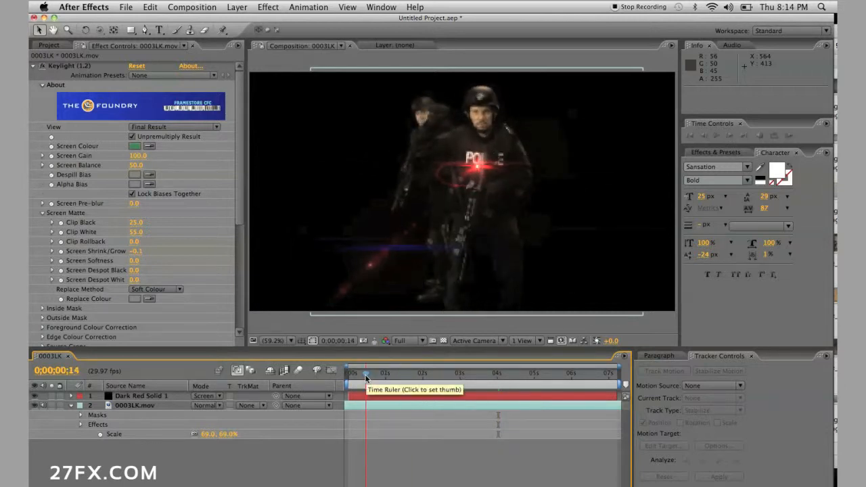